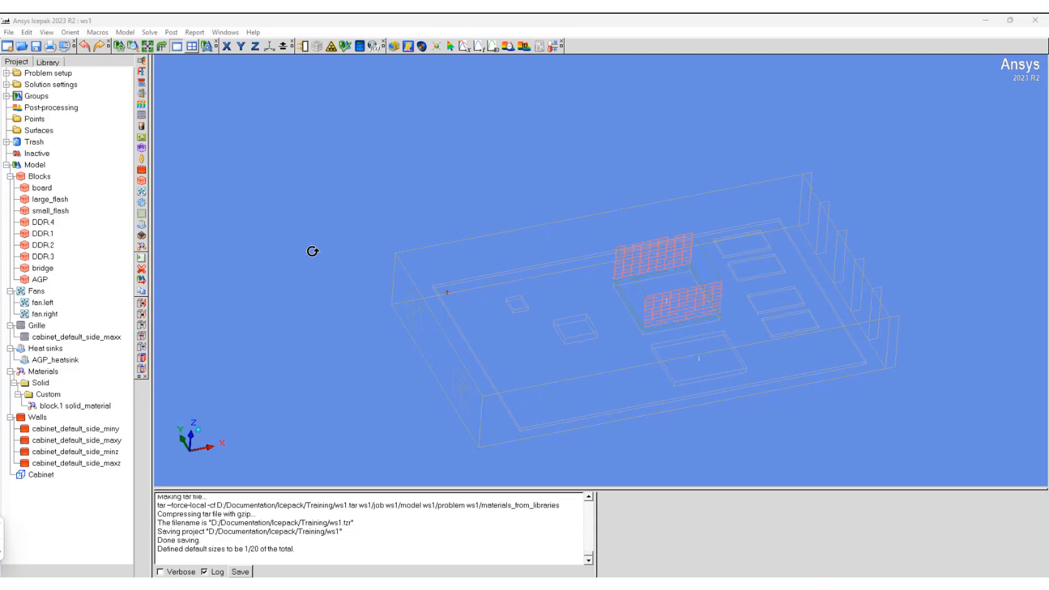
Set Display preferences Background color1 to black and apply it to this project only.
left_click(12, 33)
left_click(51, 121)
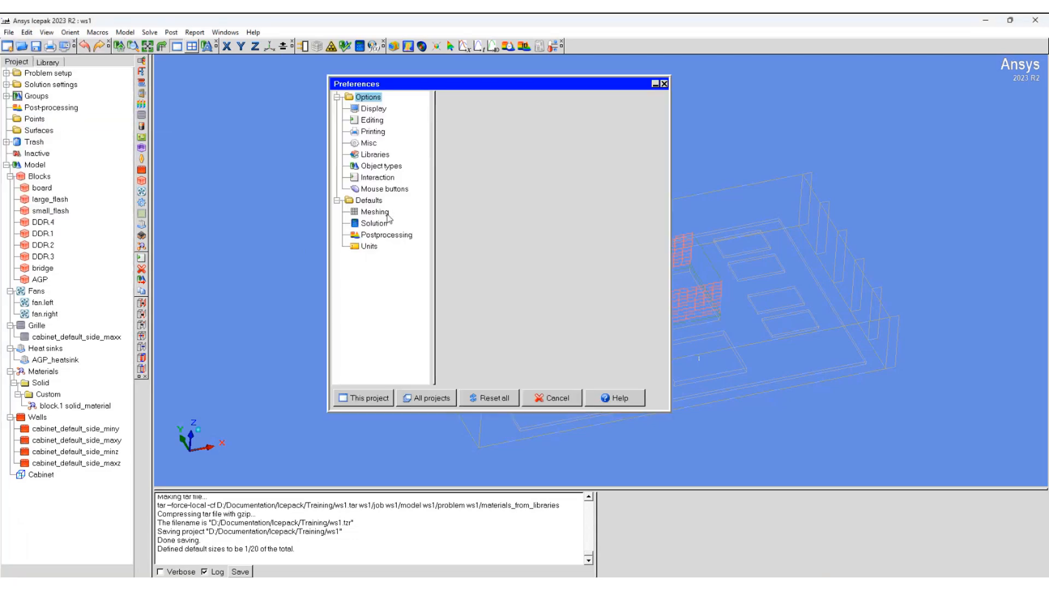
left_click(374, 108)
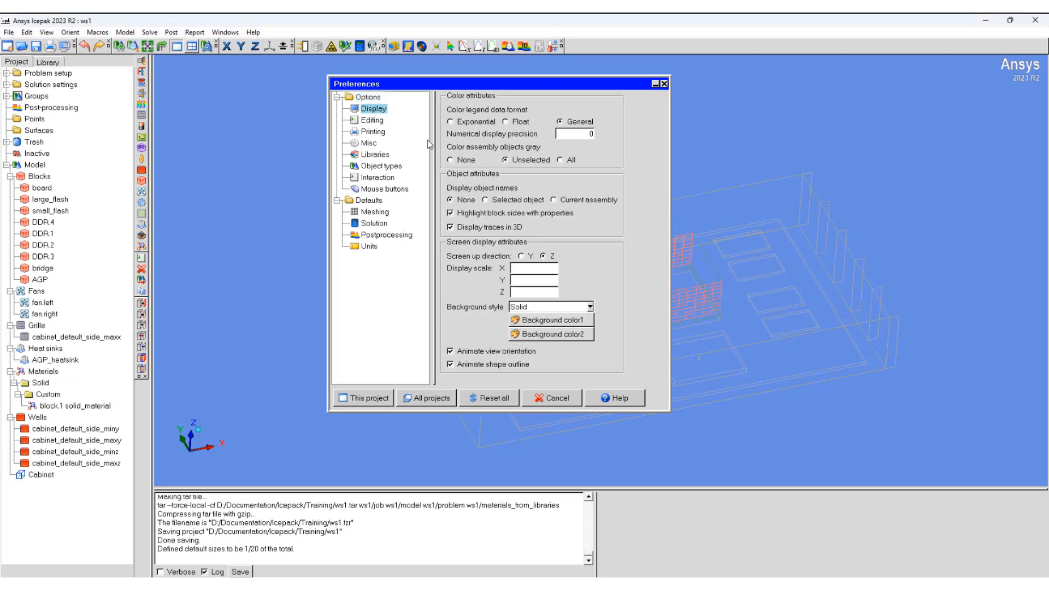
left_click(562, 307)
left_click(562, 308)
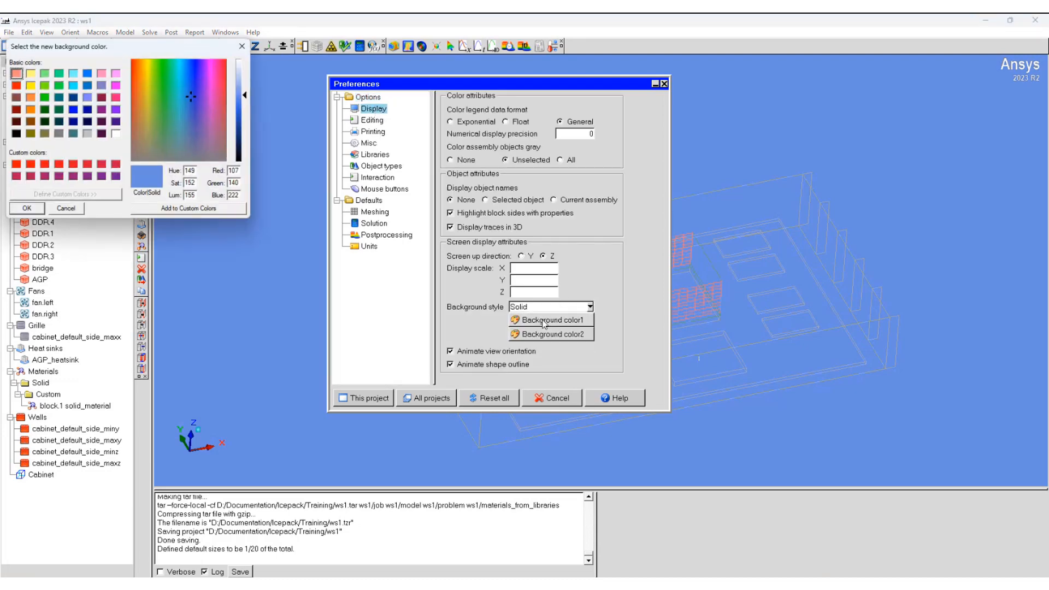
left_click(16, 134)
left_click(32, 165)
left_click(16, 135)
left_click(30, 208)
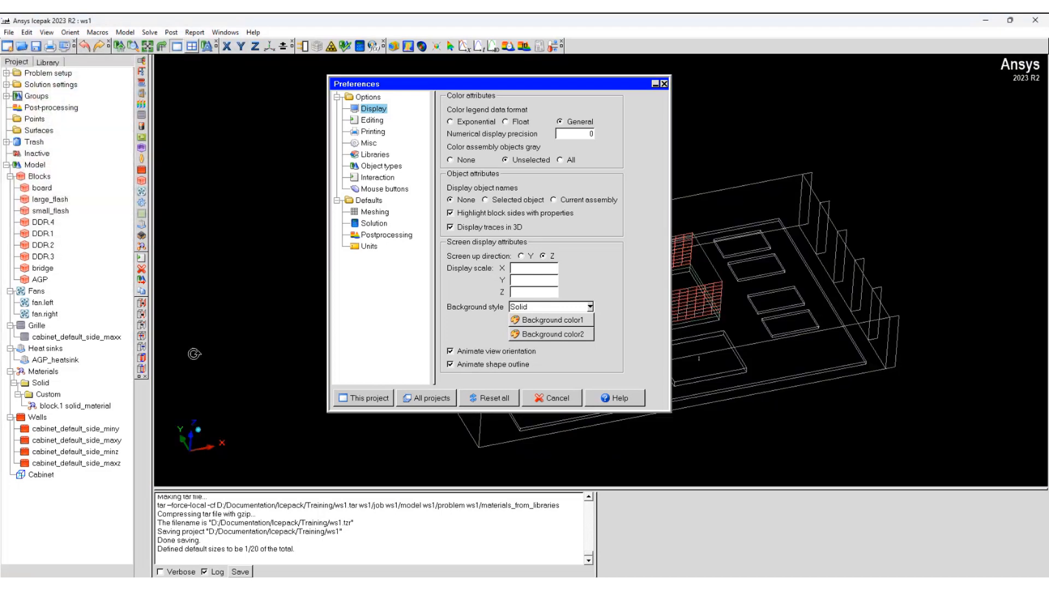
left_click(364, 398)
left_click(533, 300)
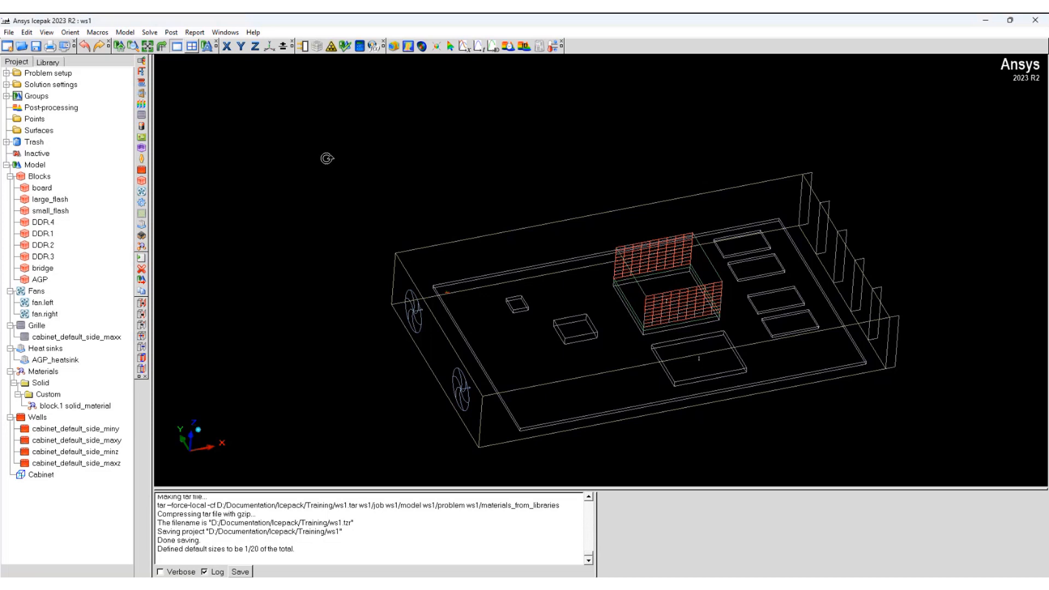
Generate a Mesher-HD mesh of the cabinet from Mesh control, yielding 43556 elements and 47824 nodes.
left_click(318, 47)
left_click(332, 142)
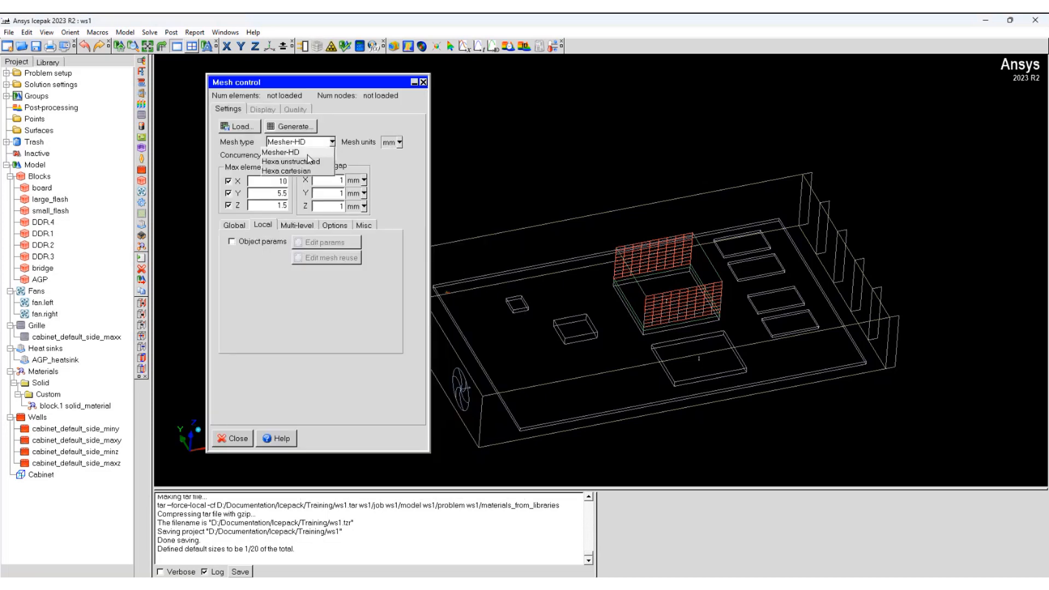
left_click(312, 153)
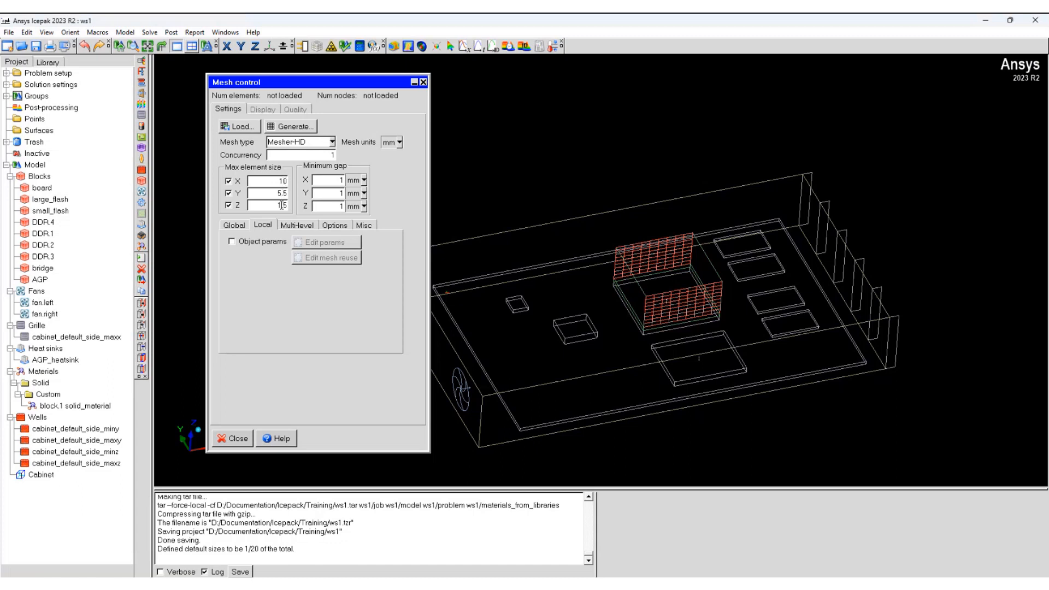
left_click(235, 226)
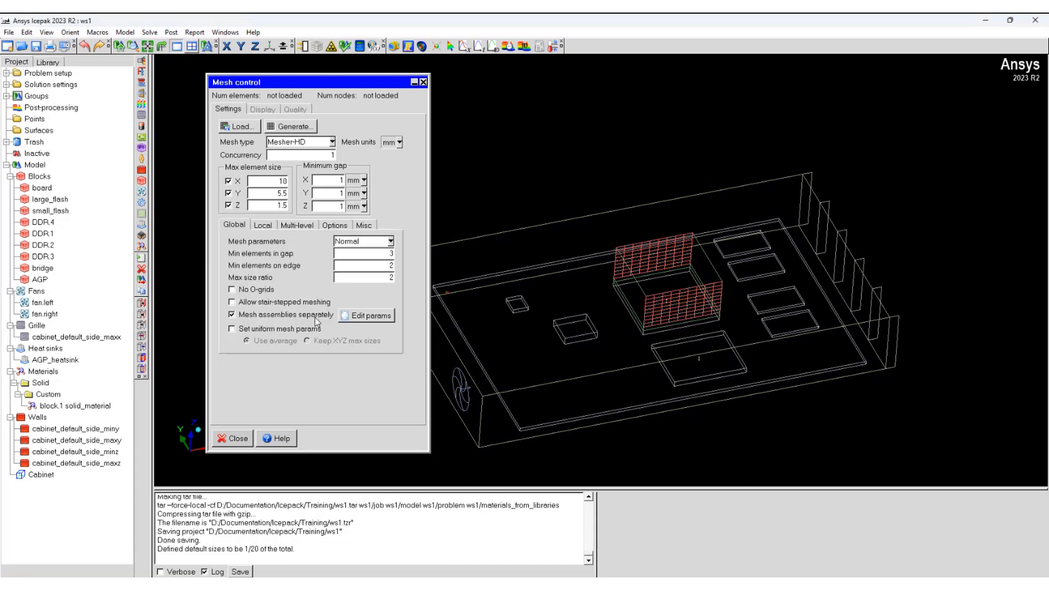
left_click(295, 127)
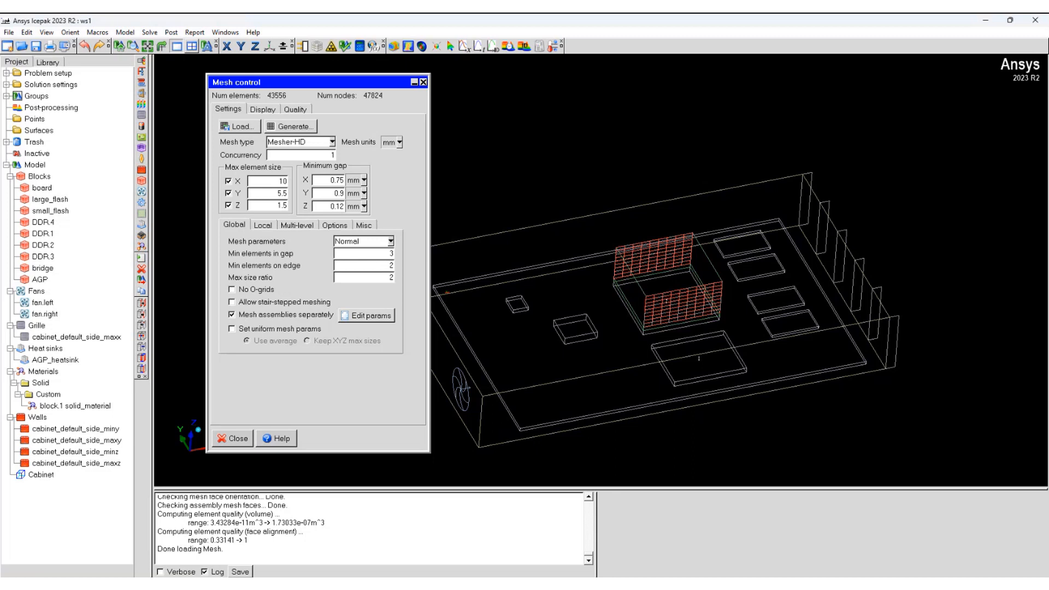
Show the mesh on a cut plane, orbit around it, and slide the plane lower through the cabinet.
left_click(262, 109)
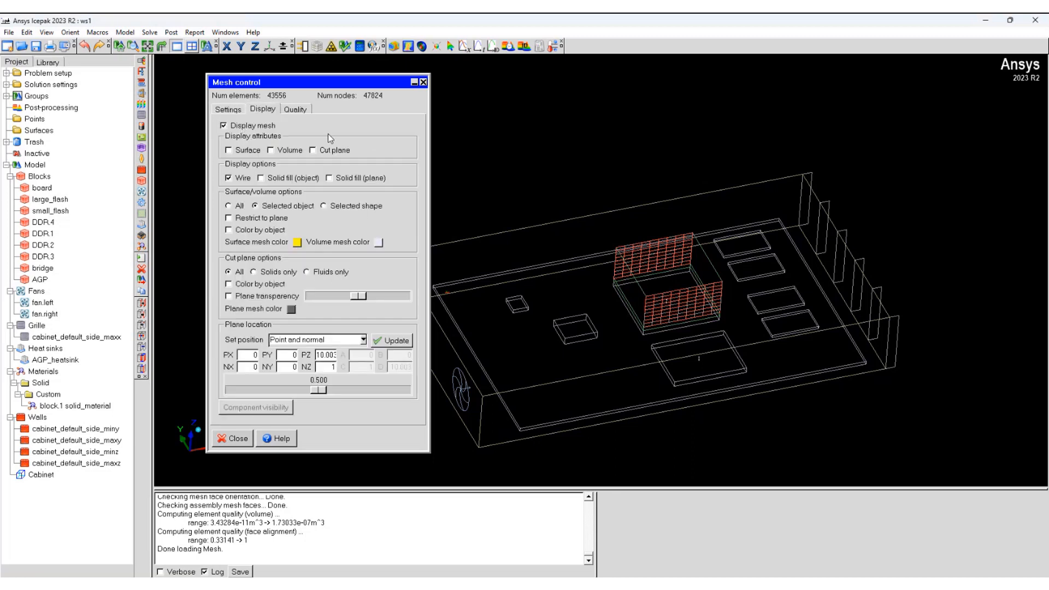
left_click(317, 153)
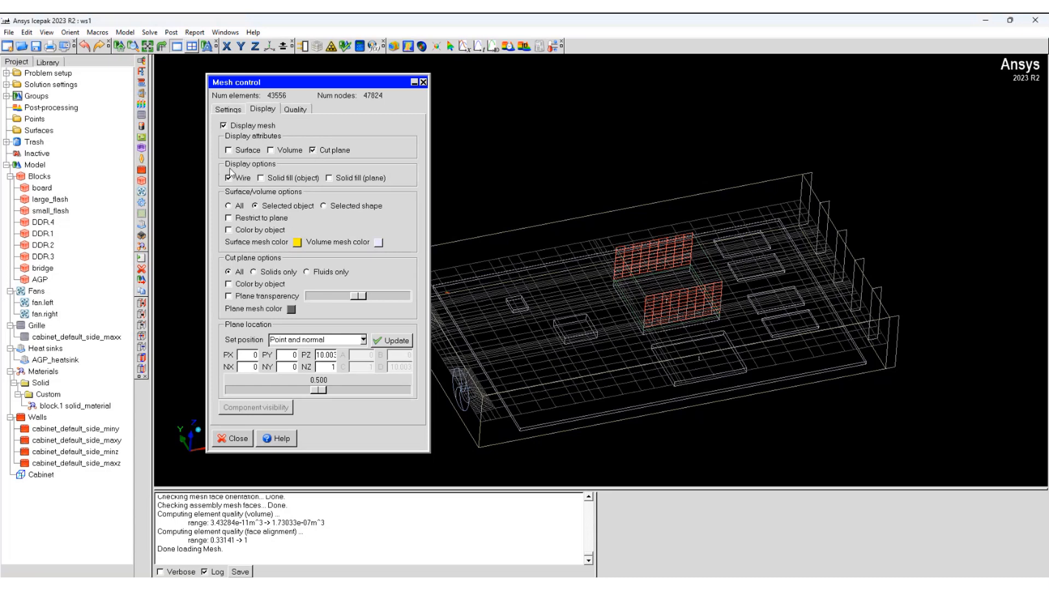
mouse_move(569, 354)
left_mouse_down()
mouse_move(602, 408)
mouse_move(554, 315)
mouse_move(485, 387)
mouse_move(441, 328)
left_mouse_up()
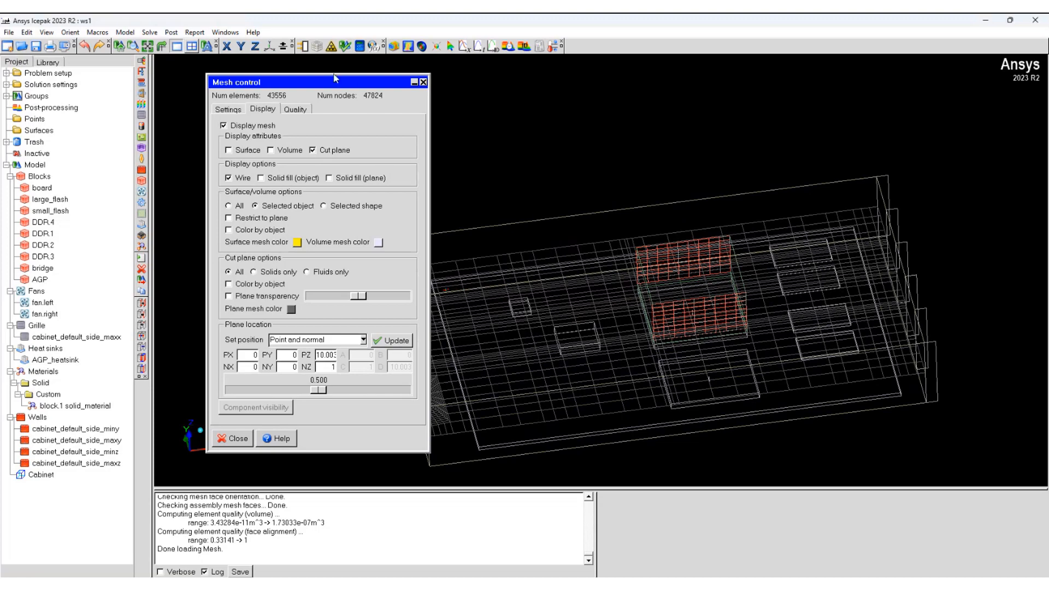
left_click_drag(336, 83, 164, 101)
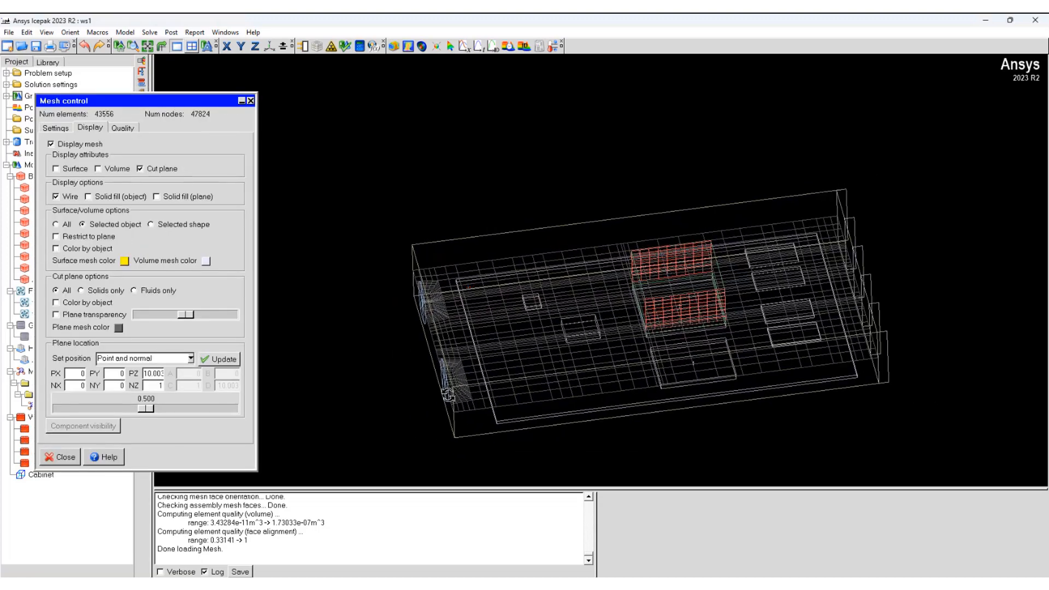
scroll(439, 382, "up", 5)
left_click_drag(439, 382, 303, 323)
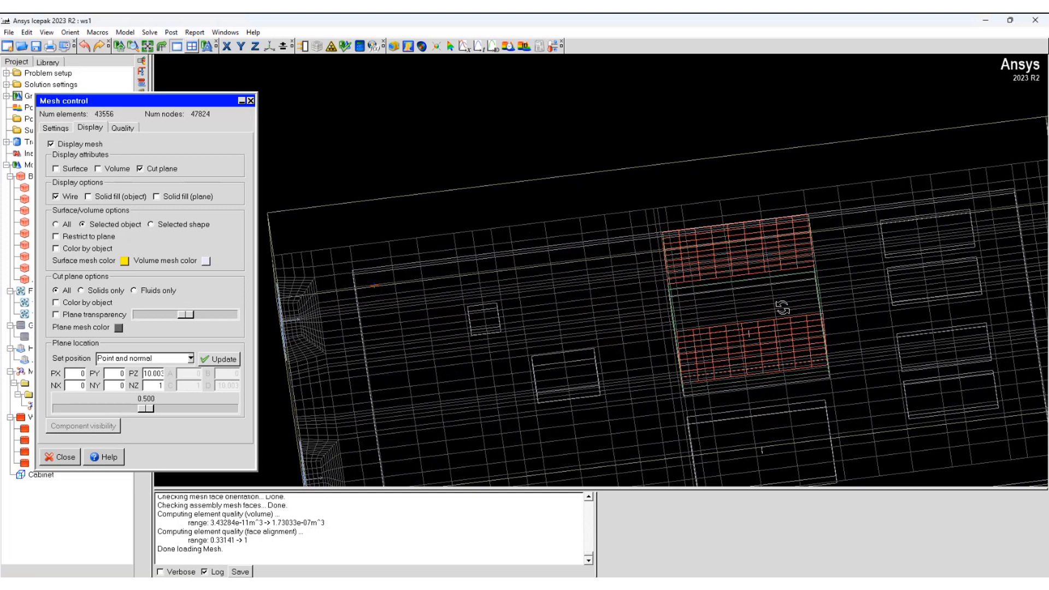
left_click_drag(648, 323, 733, 317)
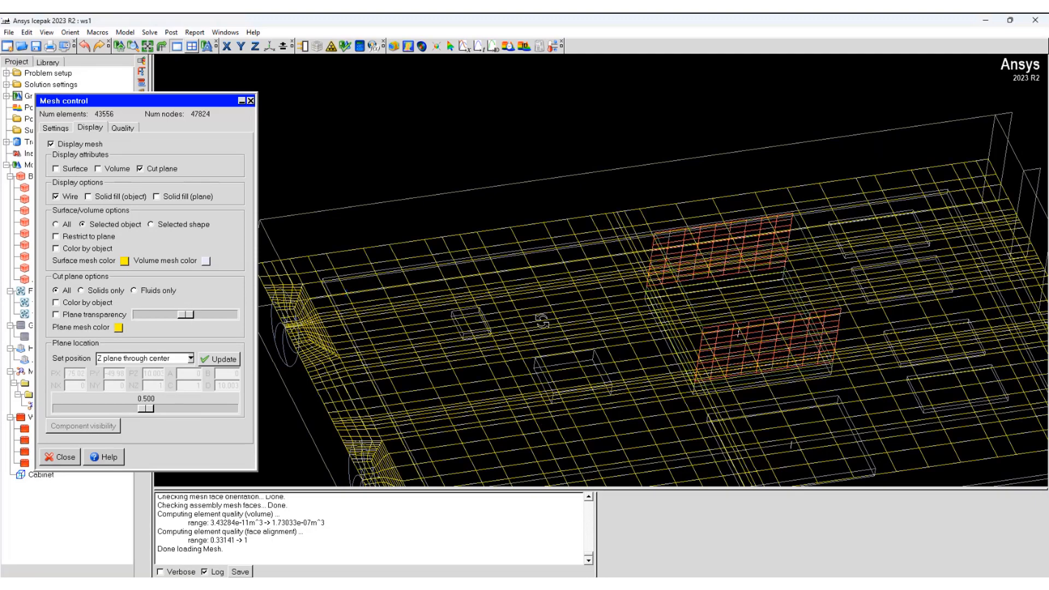
scroll(525, 311, "down", 3)
scroll(662, 476, "up", 1)
scroll(595, 470, "up", 1)
scroll(710, 452, "up", 2)
left_click_drag(545, 448, 513, 427)
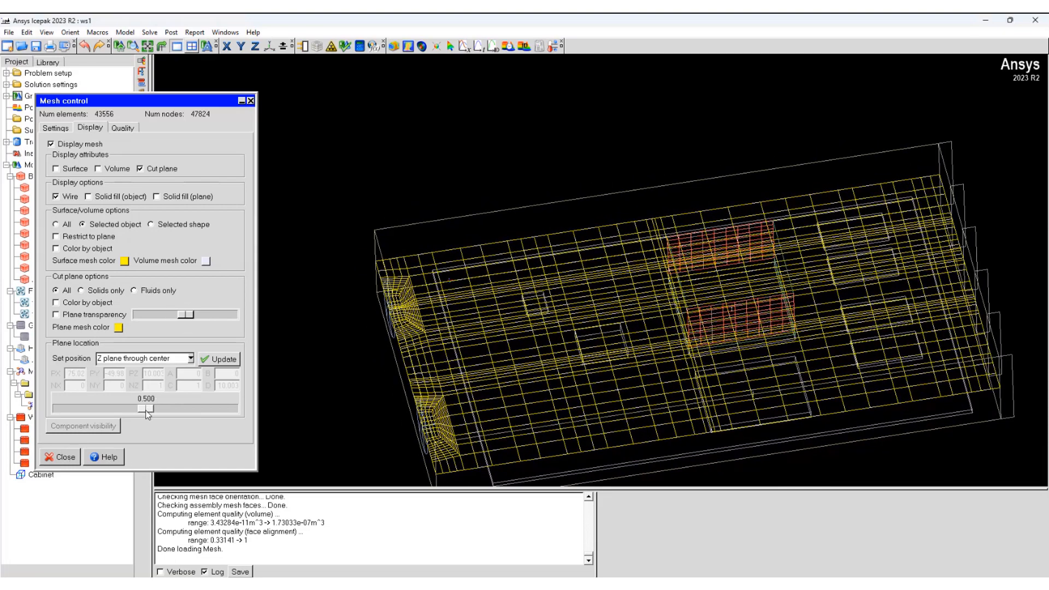
mouse_move(146, 414)
left_mouse_down()
mouse_move(95, 416)
mouse_move(231, 408)
mouse_move(121, 409)
left_mouse_up()
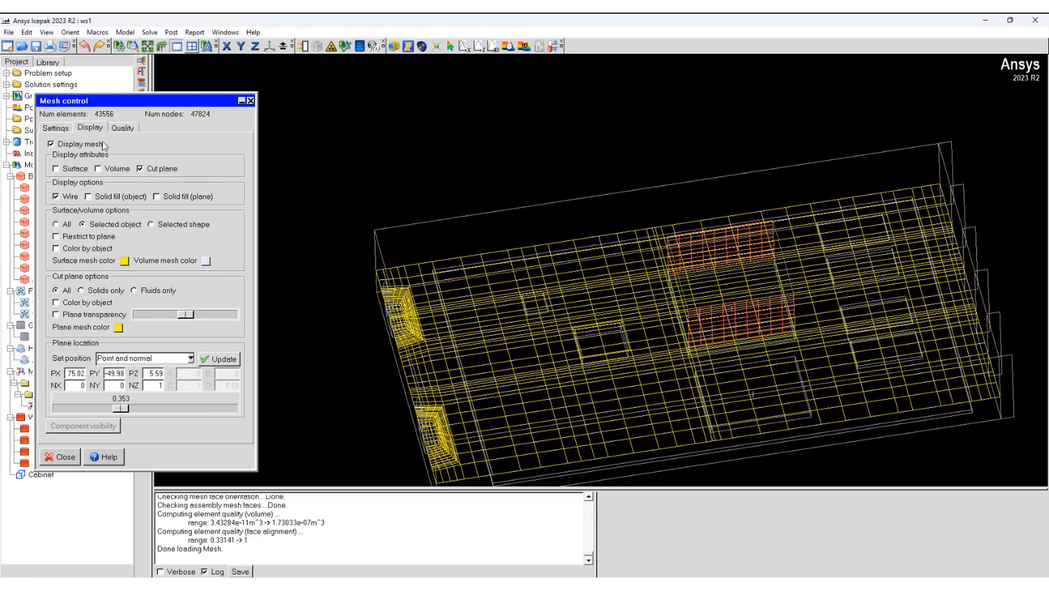
Hide the mesh, then place a horizontal cut plane through a screen-picked point and view it.
left_click(80, 147)
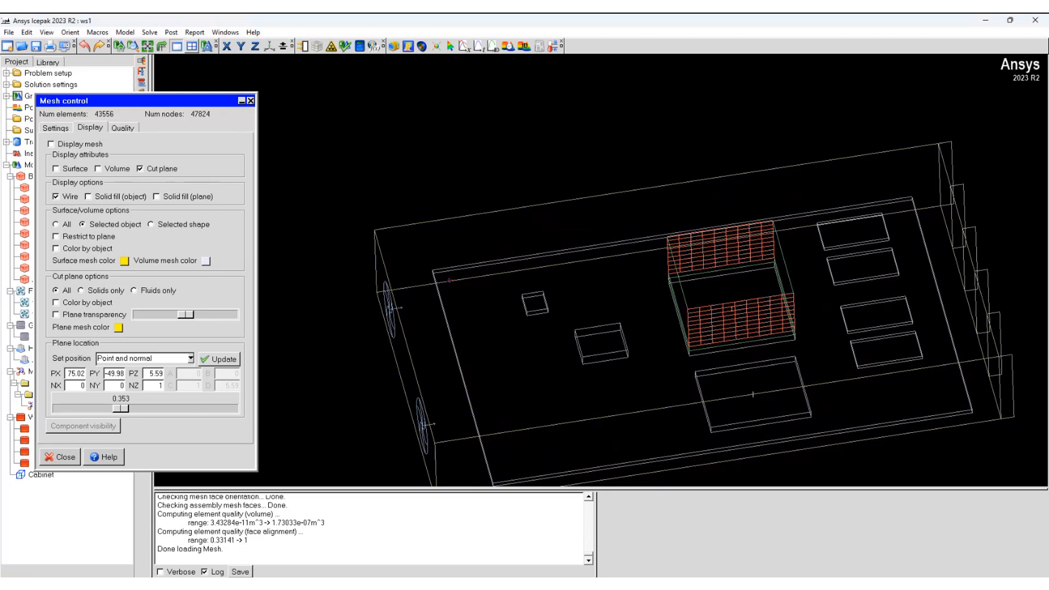
left_click(178, 359)
left_click(153, 414)
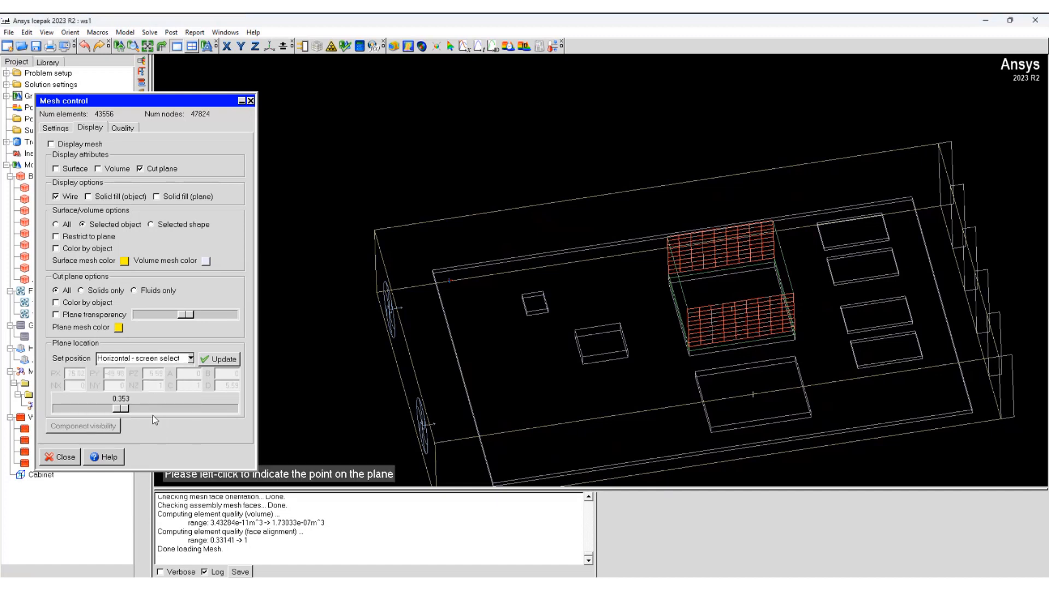
left_click(624, 353)
left_click_drag(623, 352, 647, 395)
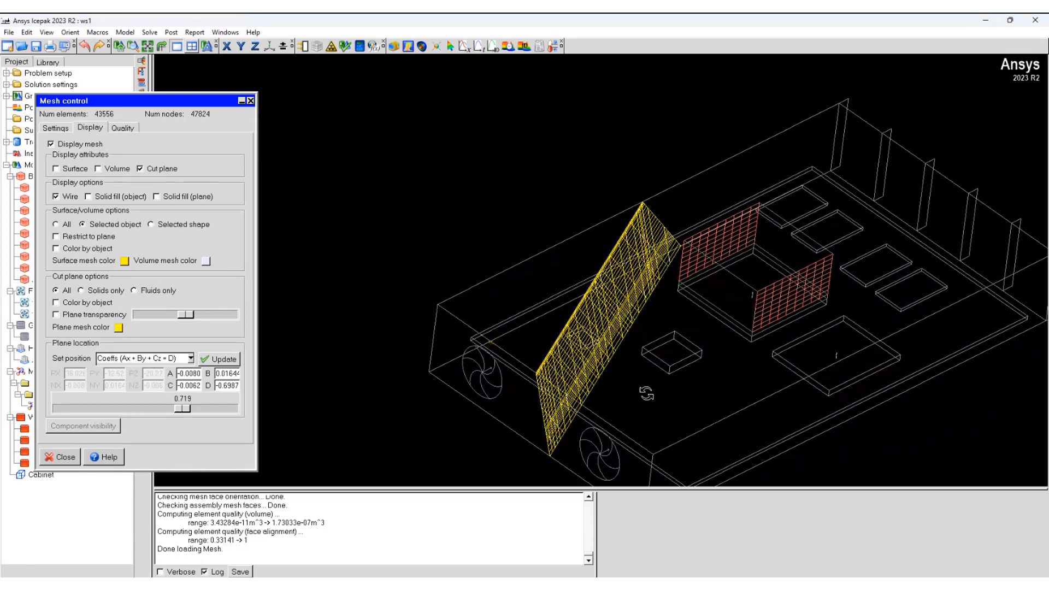
left_click_drag(559, 327, 543, 228)
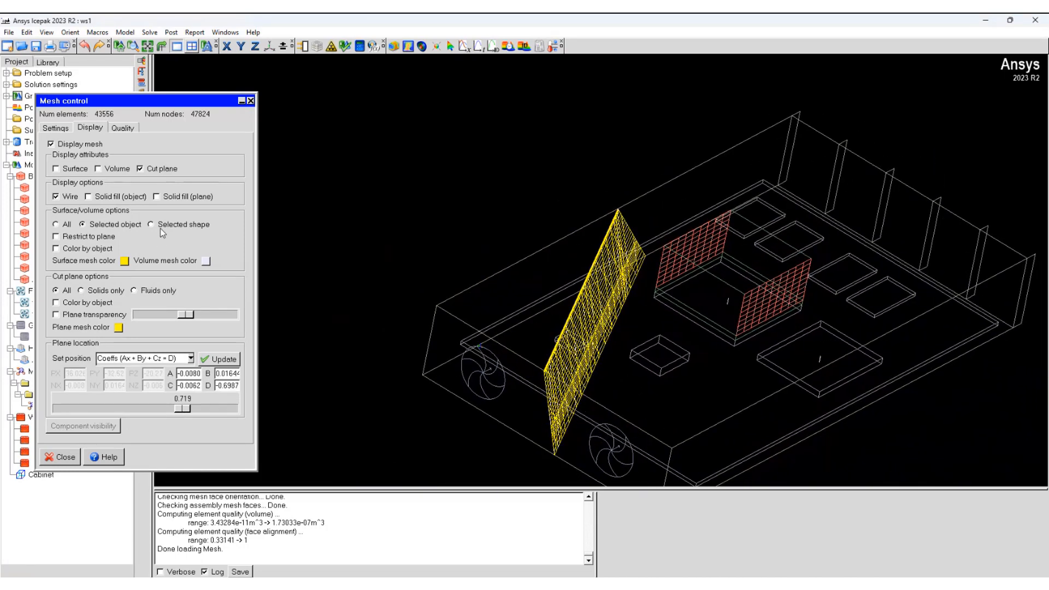
Reposition the horizontal cut plane through a second picked point and orbit around it.
left_click(153, 365)
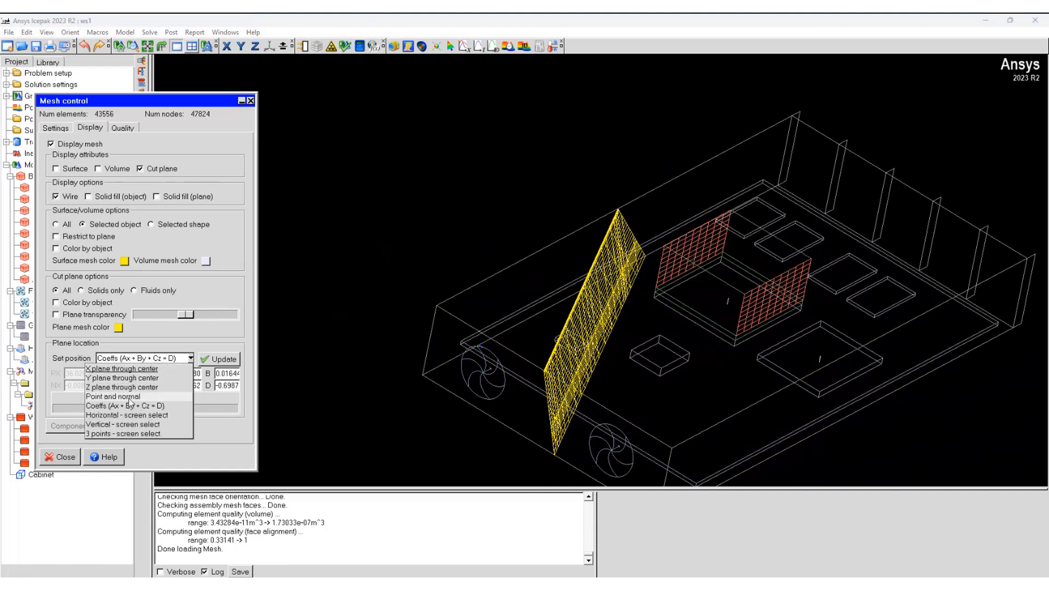
left_click(122, 416)
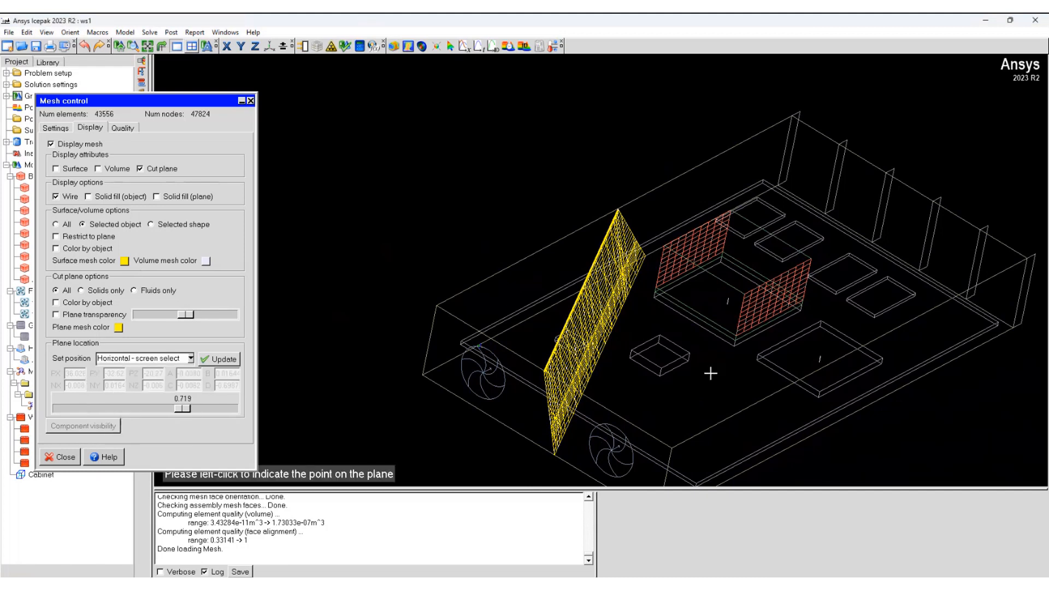
left_click(748, 335)
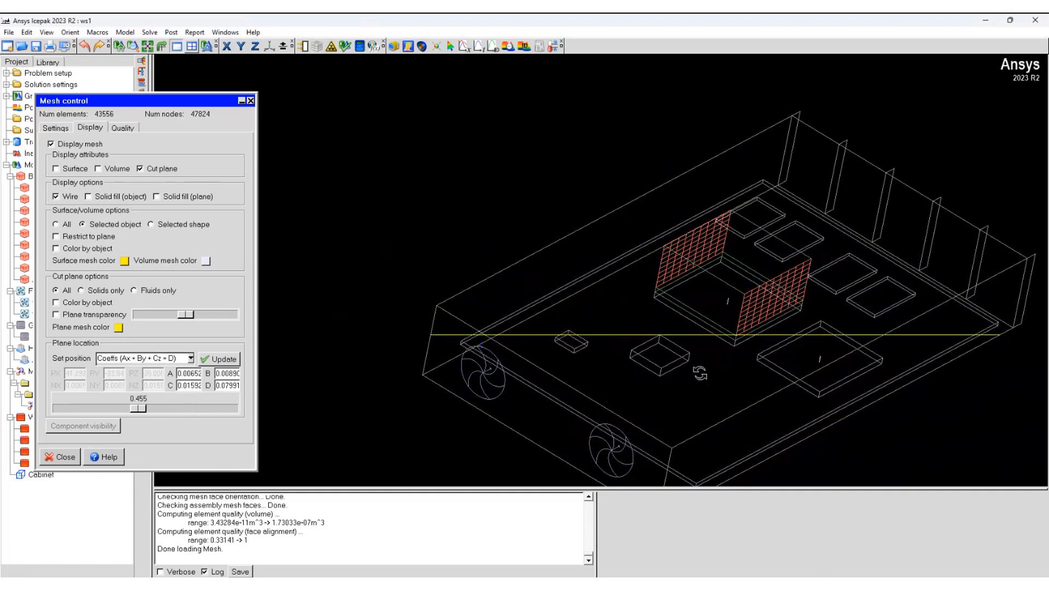
mouse_move(844, 300)
left_mouse_down()
mouse_move(659, 282)
mouse_move(884, 212)
mouse_move(696, 297)
left_mouse_up()
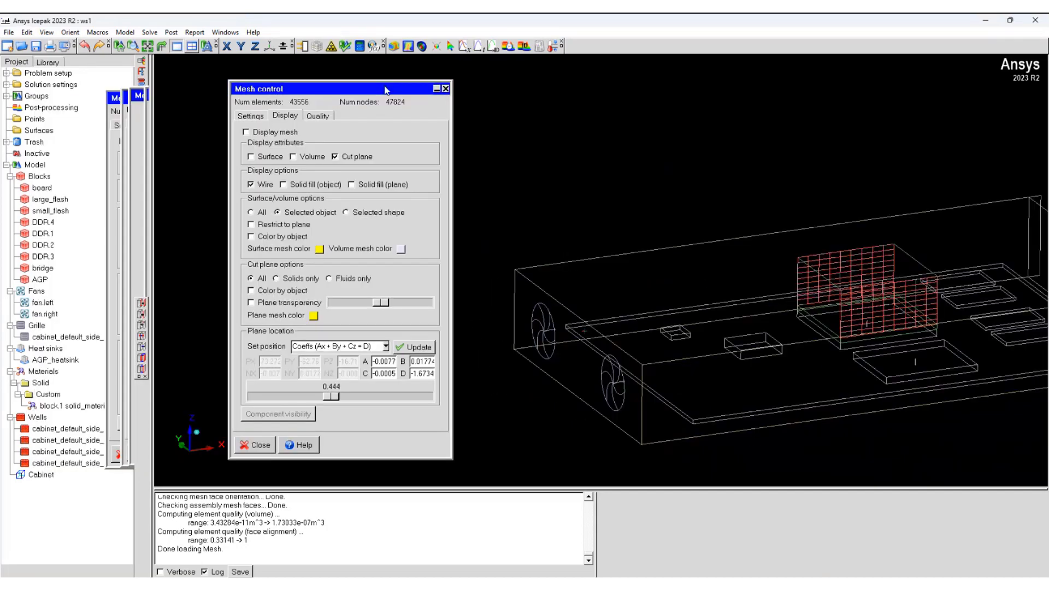
left_click_drag(360, 92, 384, 91)
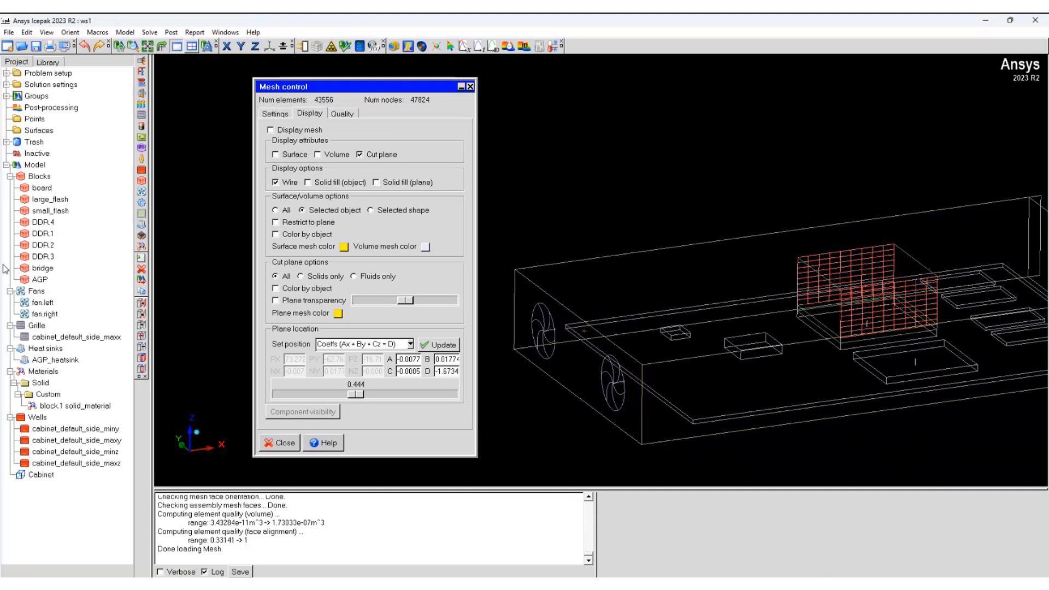
Select board, flash, DDR, bridge and AGP blocks in the Model tree and reopen Mesh control.
left_click(469, 86)
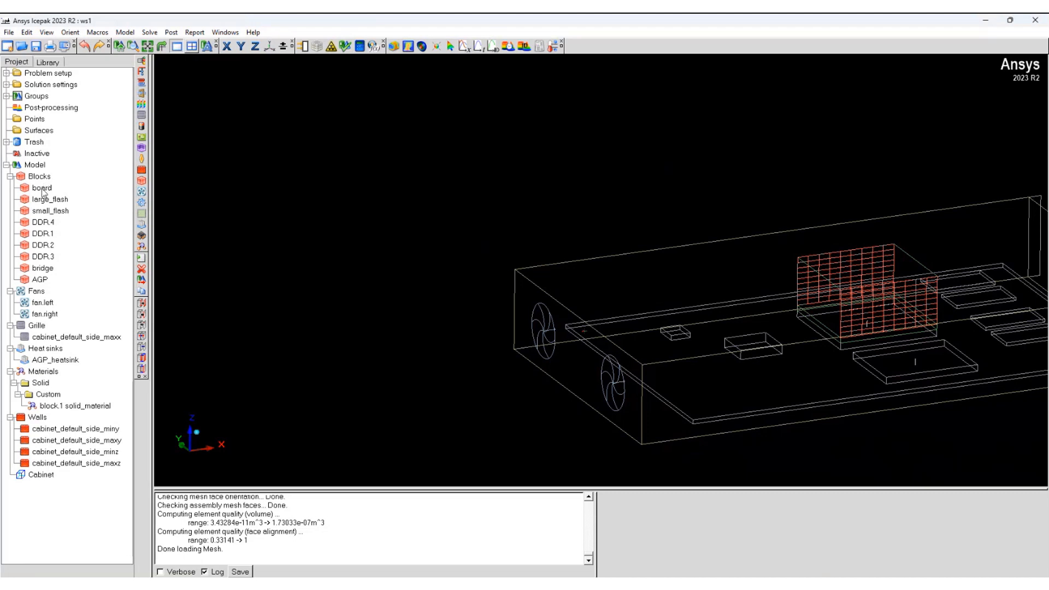
left_click(43, 305)
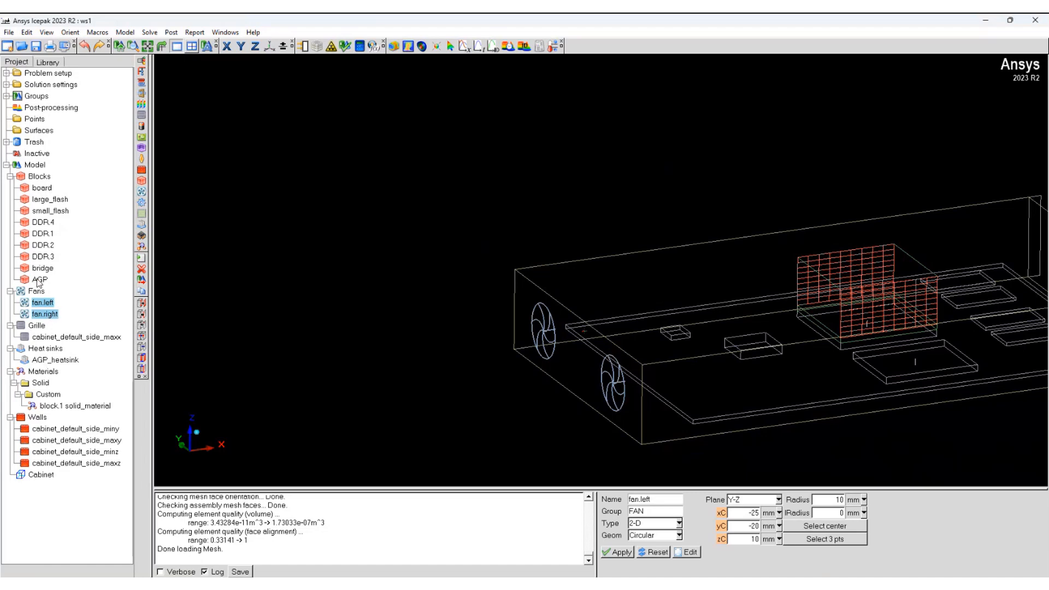
left_click(52, 361, "ctrl")
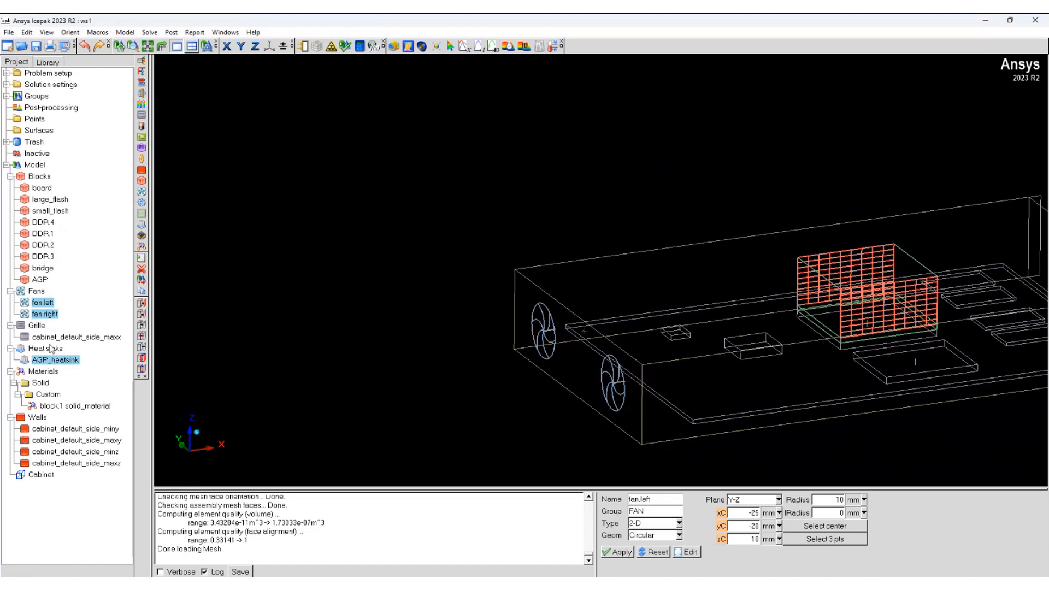
left_click(42, 188)
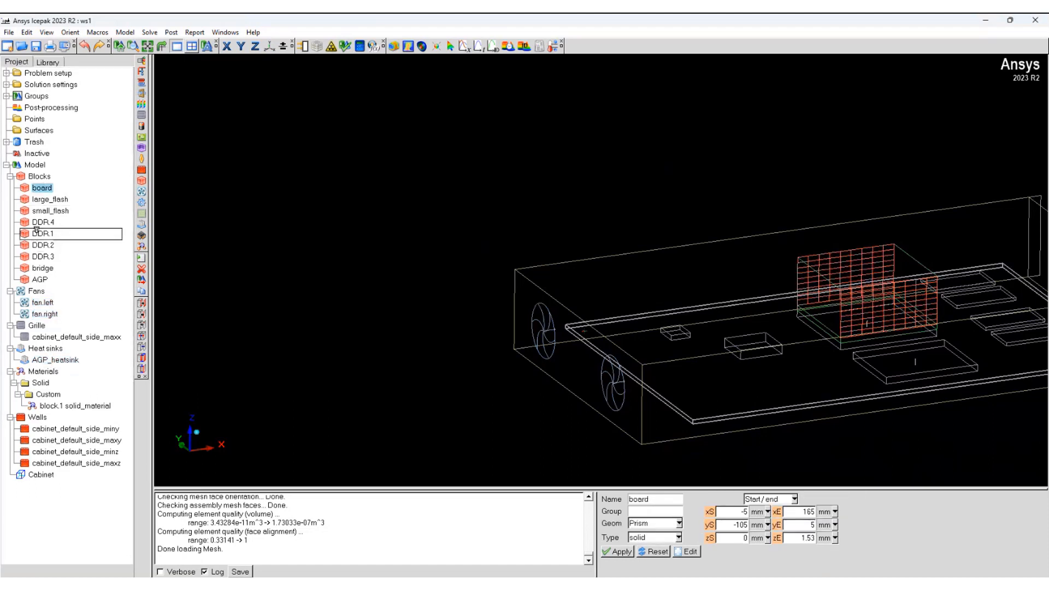
left_click(50, 199, "ctrl")
left_click(44, 222, "ctrl")
left_click(44, 245, "ctrl")
left_click(42, 268, "ctrl")
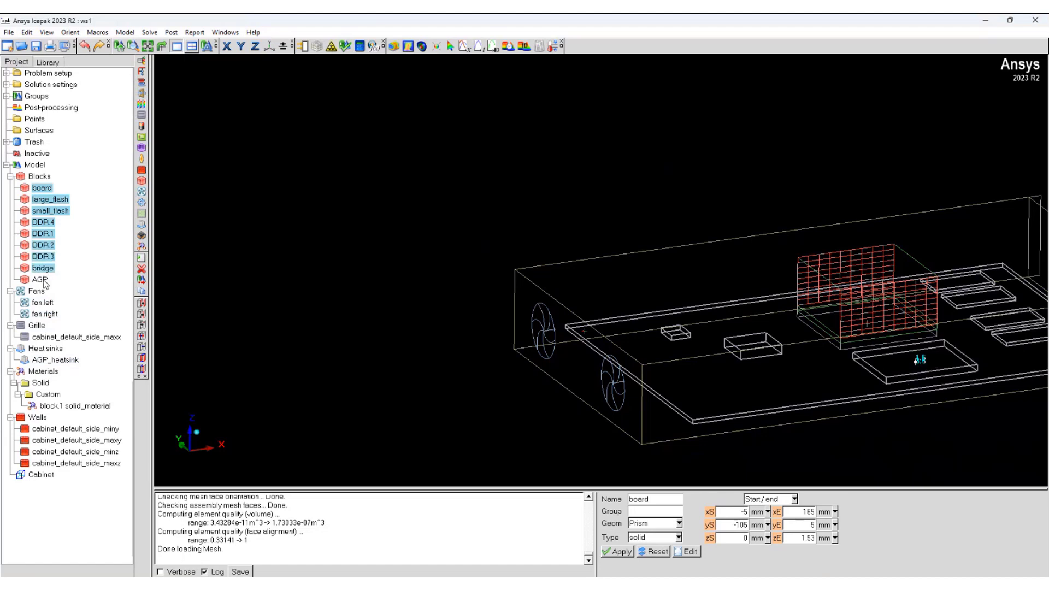
left_click(331, 46)
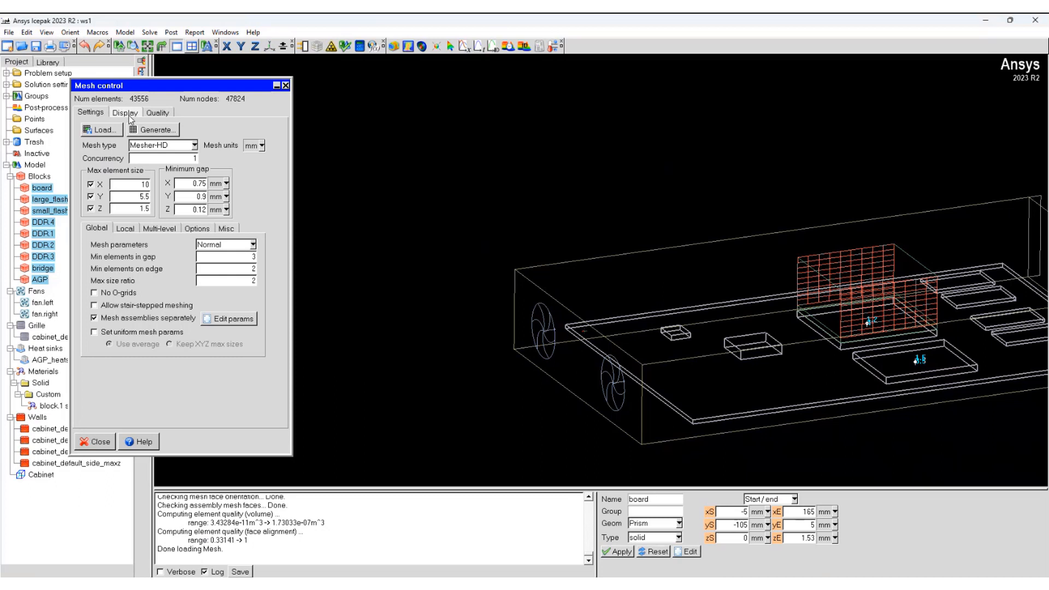
Display the surface mesh of the selected blocks plus both fans as solid filled faces.
left_click(125, 113)
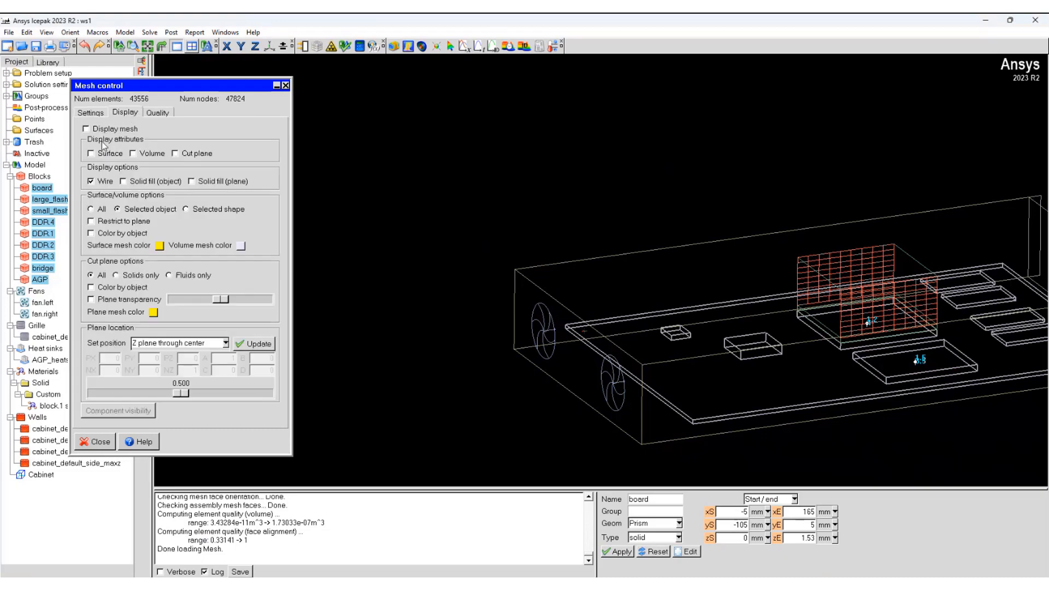
left_click(92, 153)
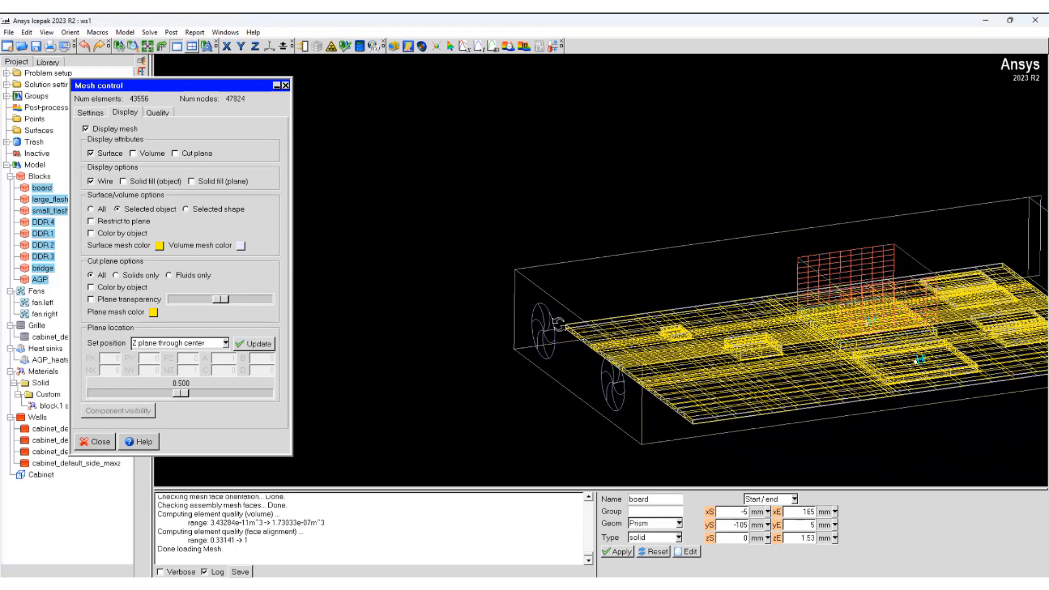
mouse_move(557, 324)
middle_mouse_down()
mouse_move(618, 348)
mouse_move(492, 361)
middle_mouse_up()
mouse_move(492, 361)
left_mouse_down()
mouse_move(463, 438)
mouse_move(466, 465)
left_mouse_up()
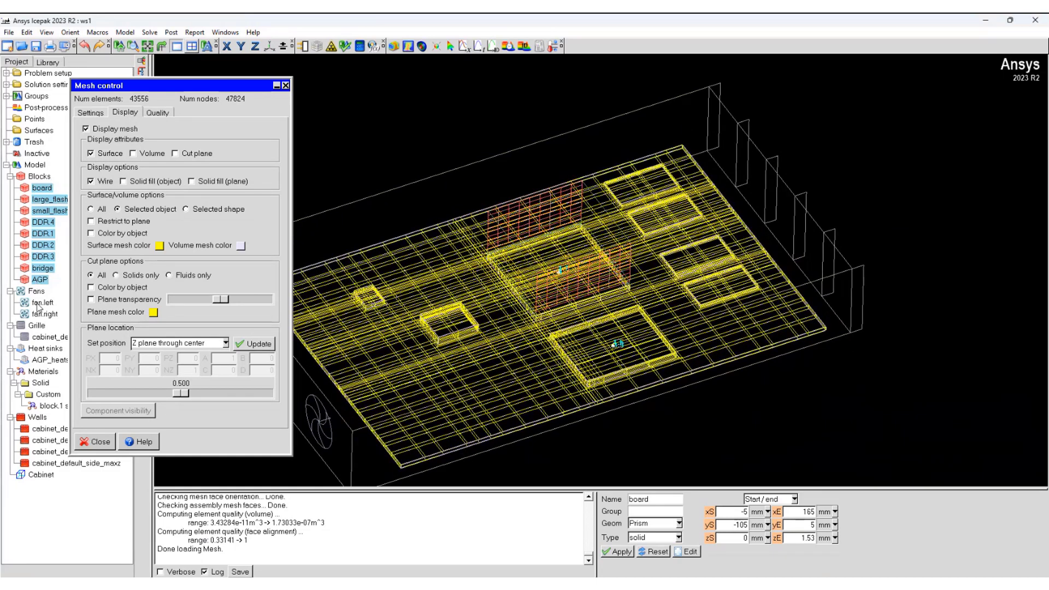
left_click(41, 303, "ctrl")
left_click(45, 313, "ctrl")
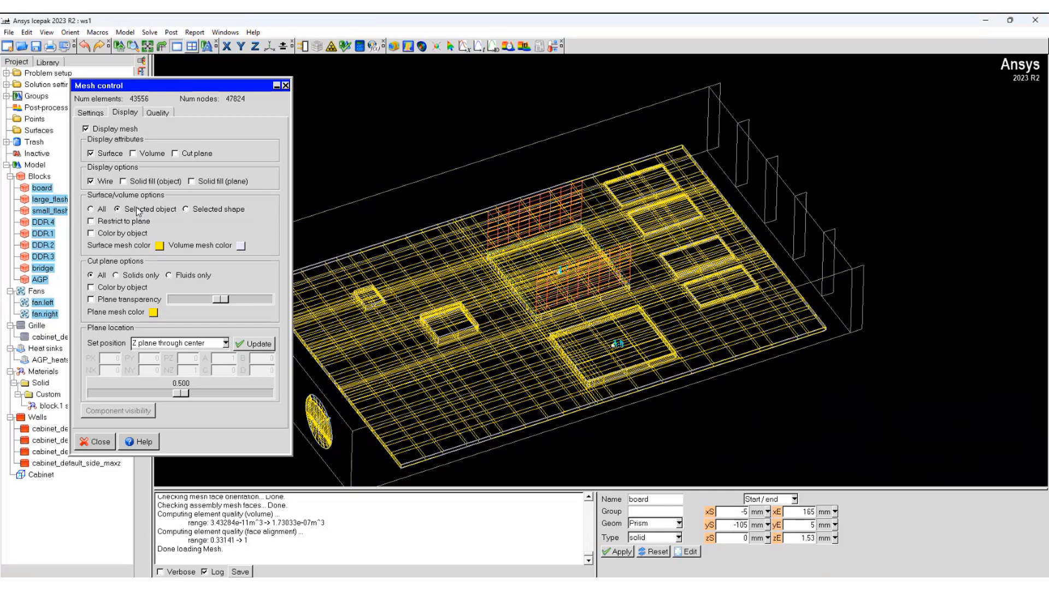
left_click(123, 181)
mouse_move(484, 277)
left_mouse_down()
mouse_move(496, 210)
mouse_move(639, 171)
mouse_move(533, 130)
mouse_move(517, 395)
left_mouse_up()
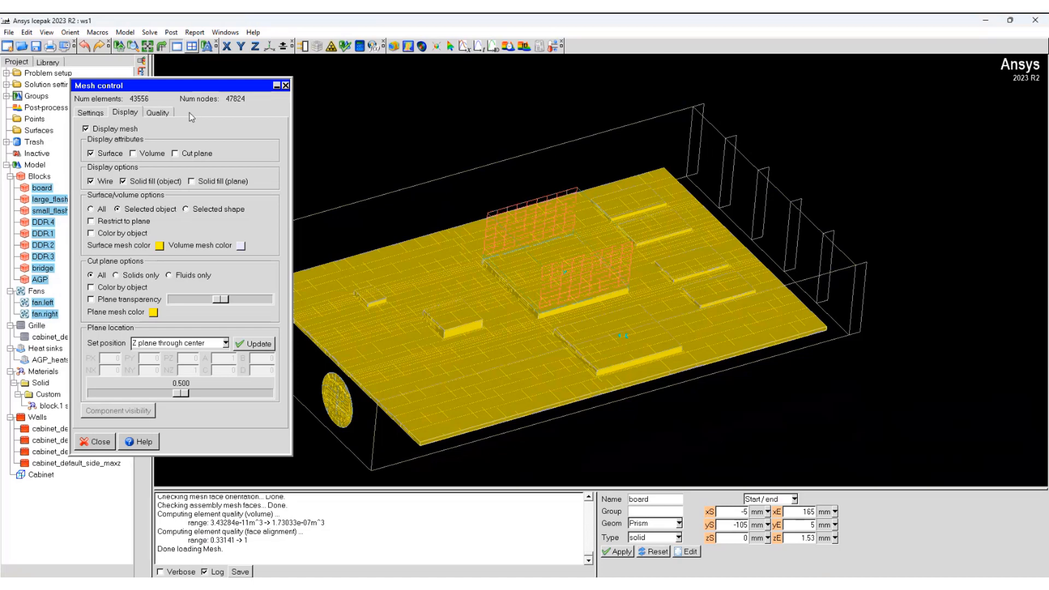
Plot the face alignment quality histogram and replot it with Max set to 0.4.
left_click(159, 114)
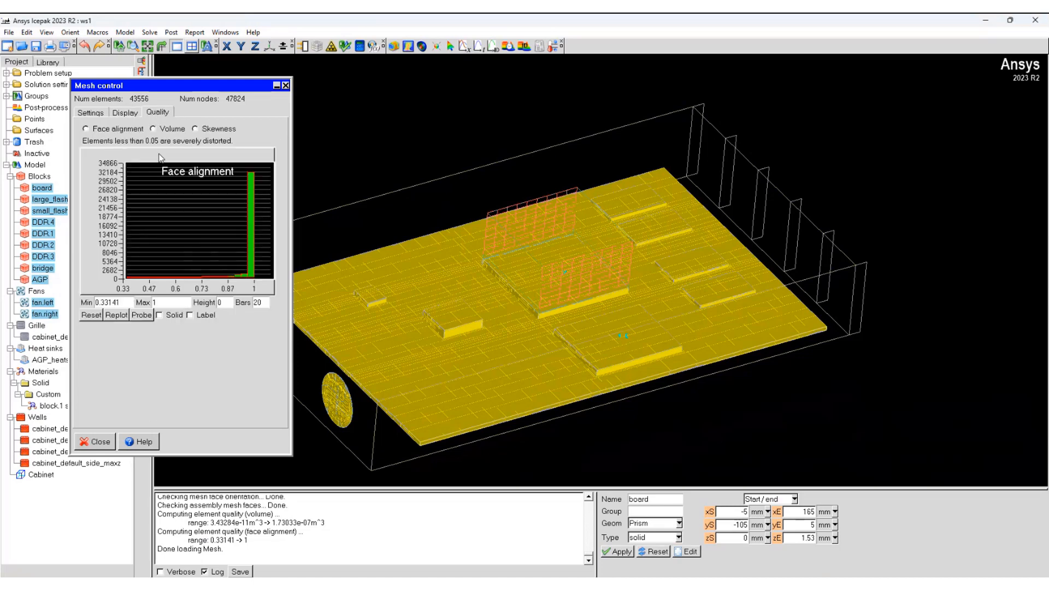
left_click(121, 130)
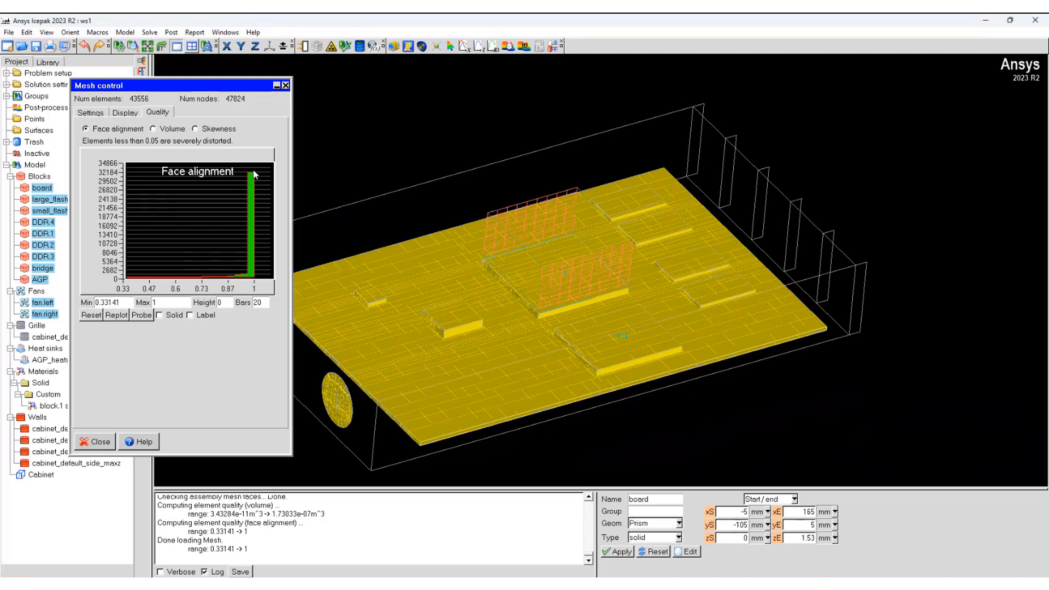
left_click(138, 135)
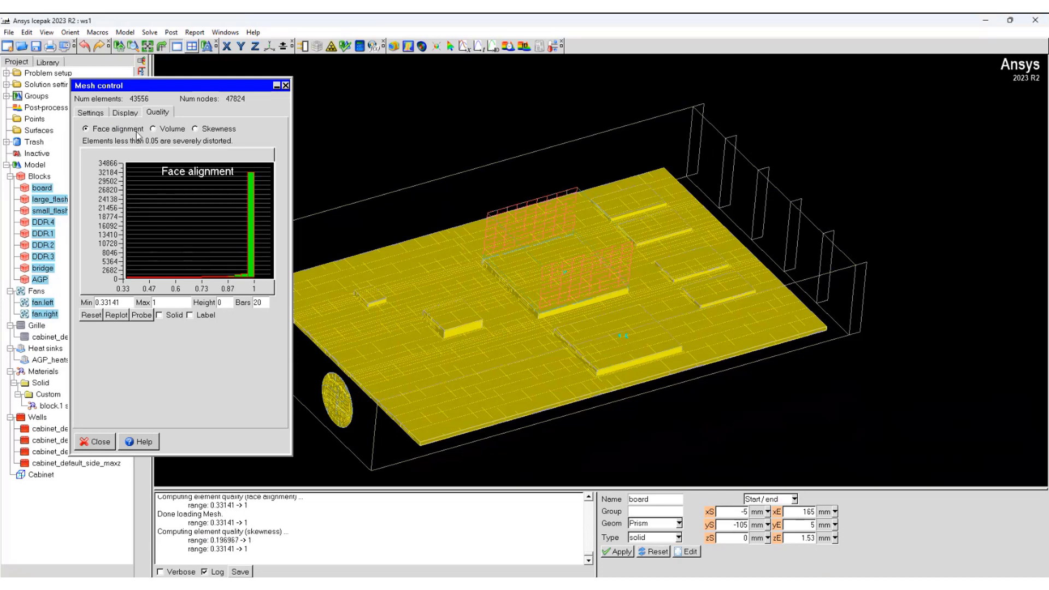
left_click(124, 303)
key("Tab")
type("0")
left_click(120, 316)
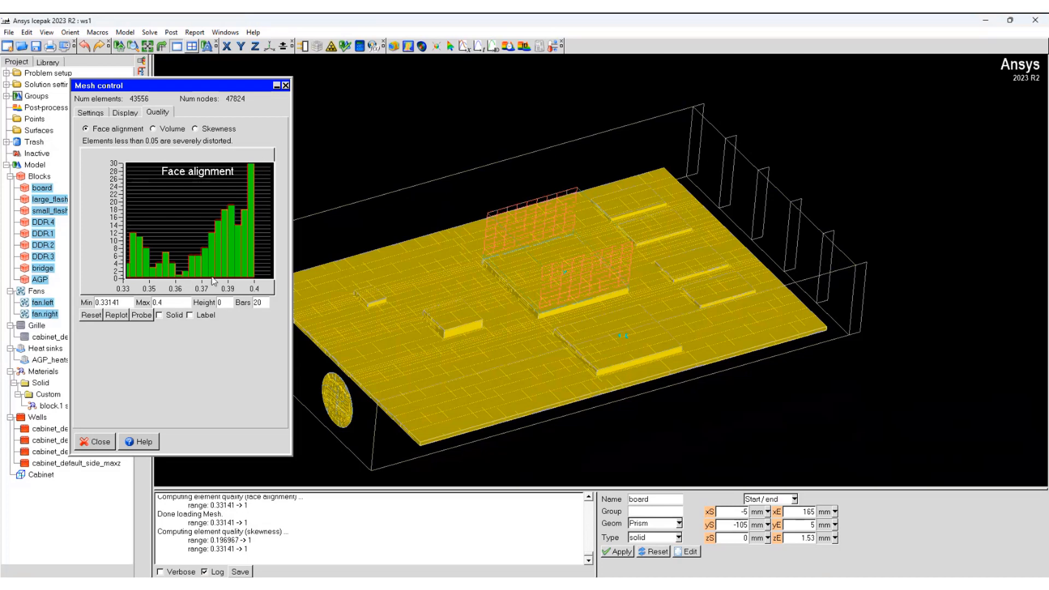
Highlight the elements in several face-alignment bins (near 0.34, 0.38, 0.39) on the model.
left_click(251, 186)
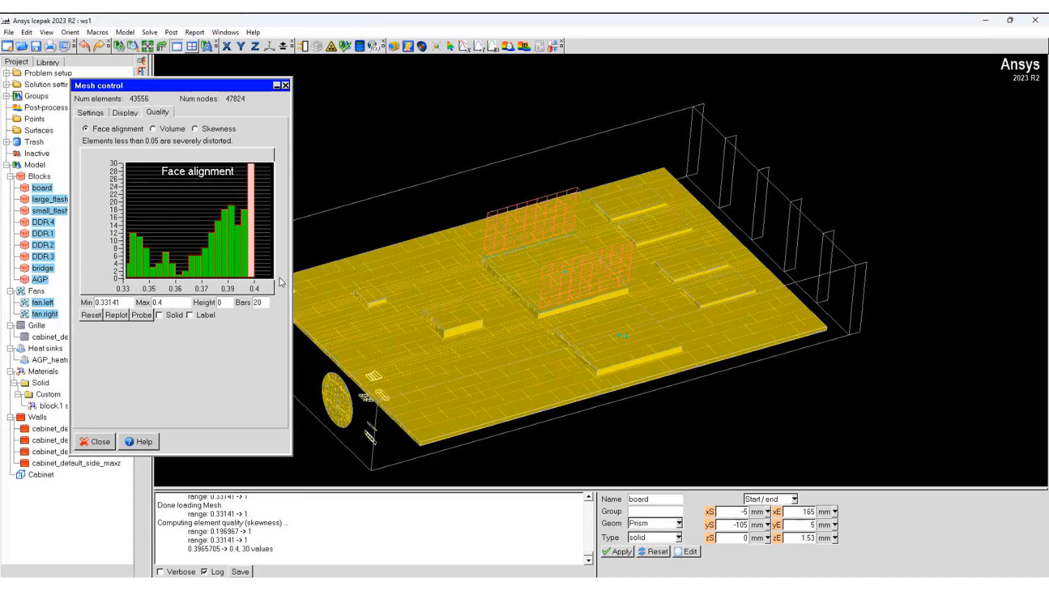
mouse_move(415, 372)
left_mouse_down()
mouse_move(494, 385)
mouse_move(470, 230)
left_mouse_up()
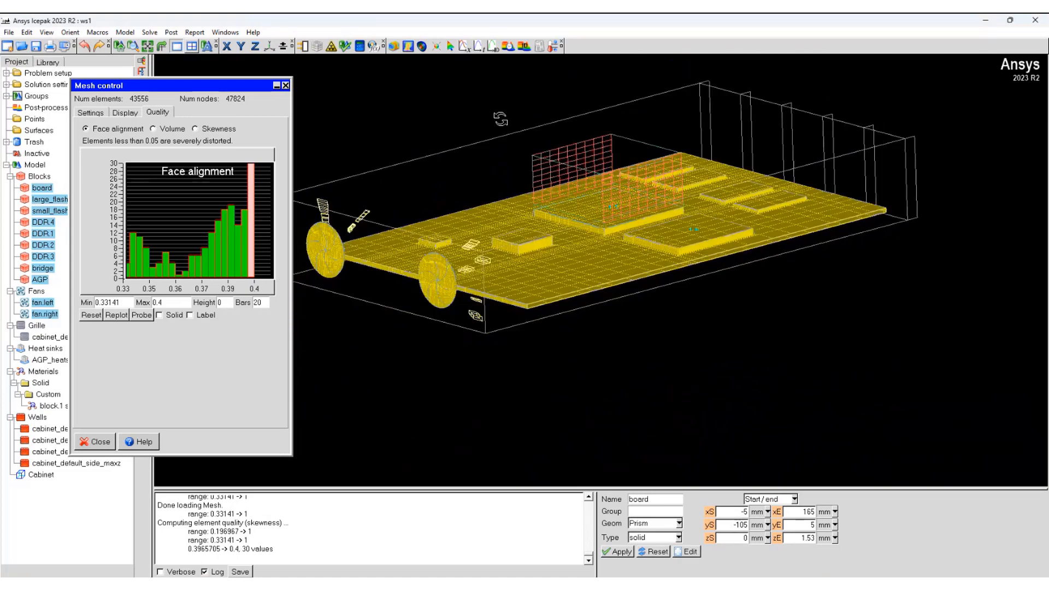
left_click_drag(469, 230, 459, 262)
left_click(218, 260)
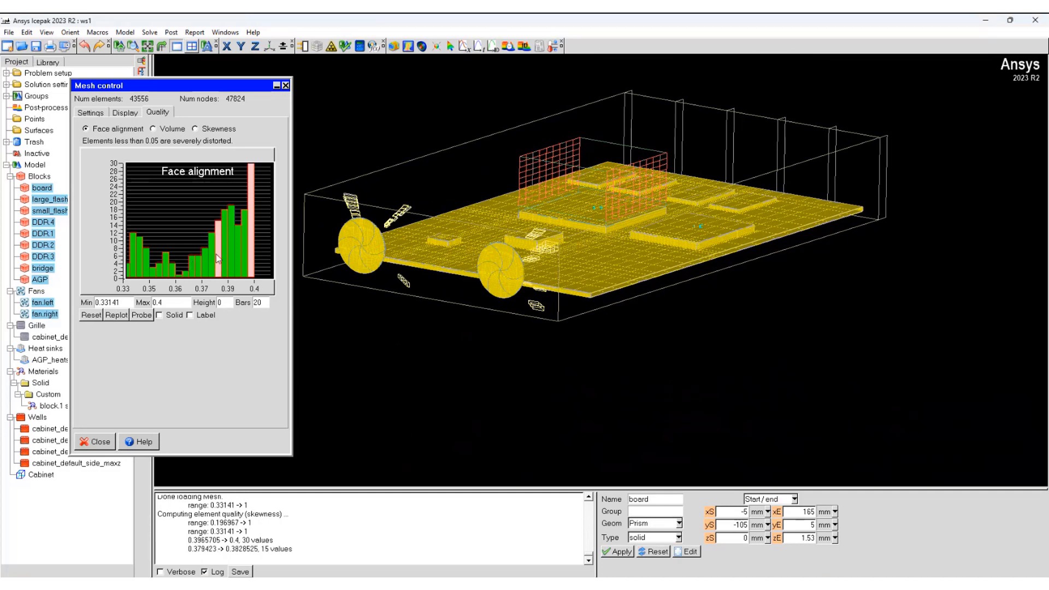
left_click(139, 260)
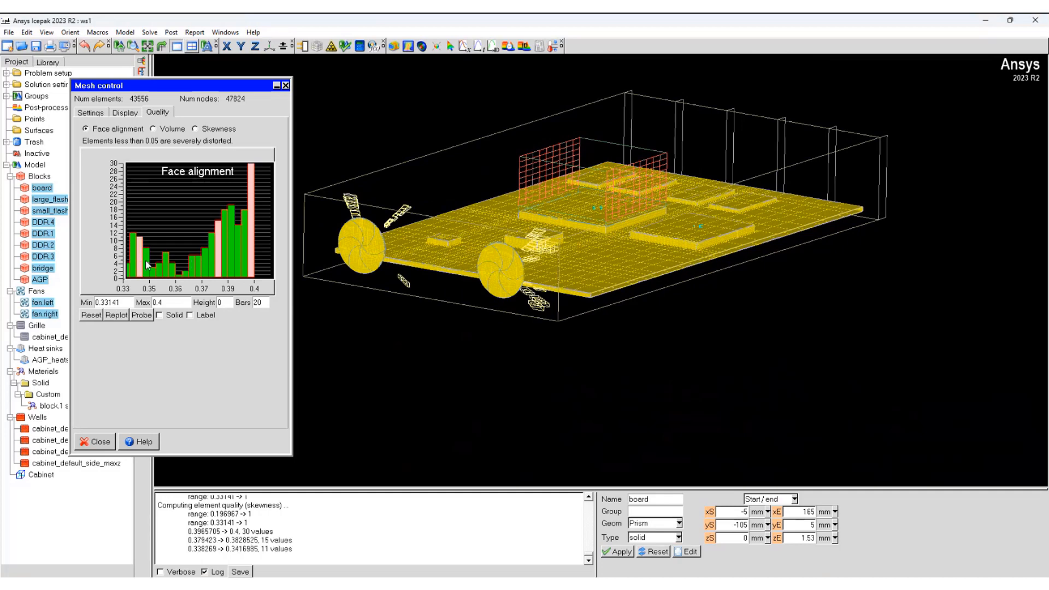
left_click(145, 262)
left_click(229, 252)
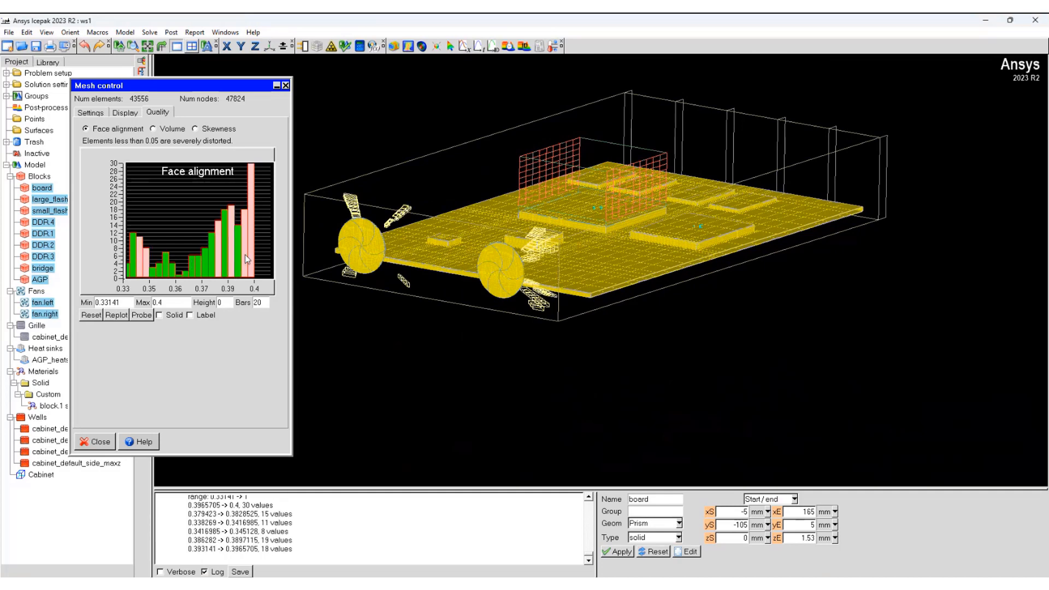
Switch to the skewness histogram, highlight its high and 0.34 bins, then return to Settings.
left_click(197, 129)
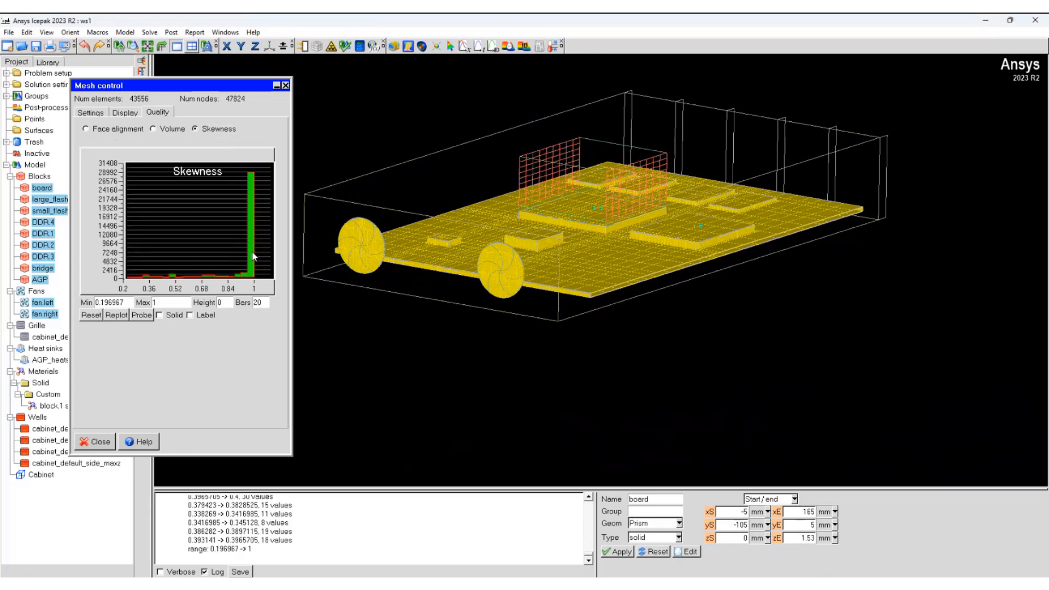
left_click(251, 256)
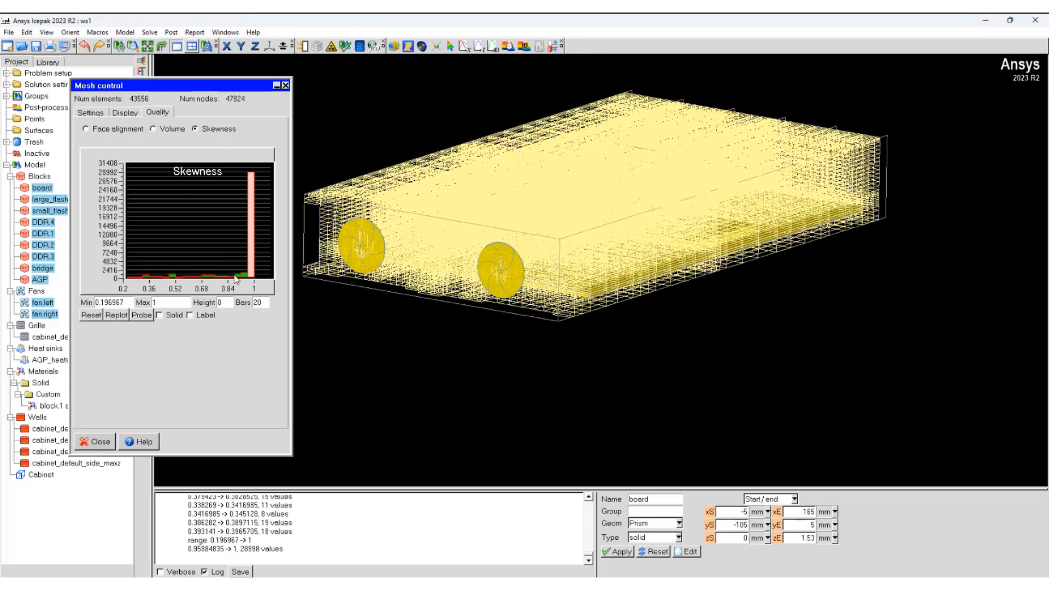
left_click(239, 276)
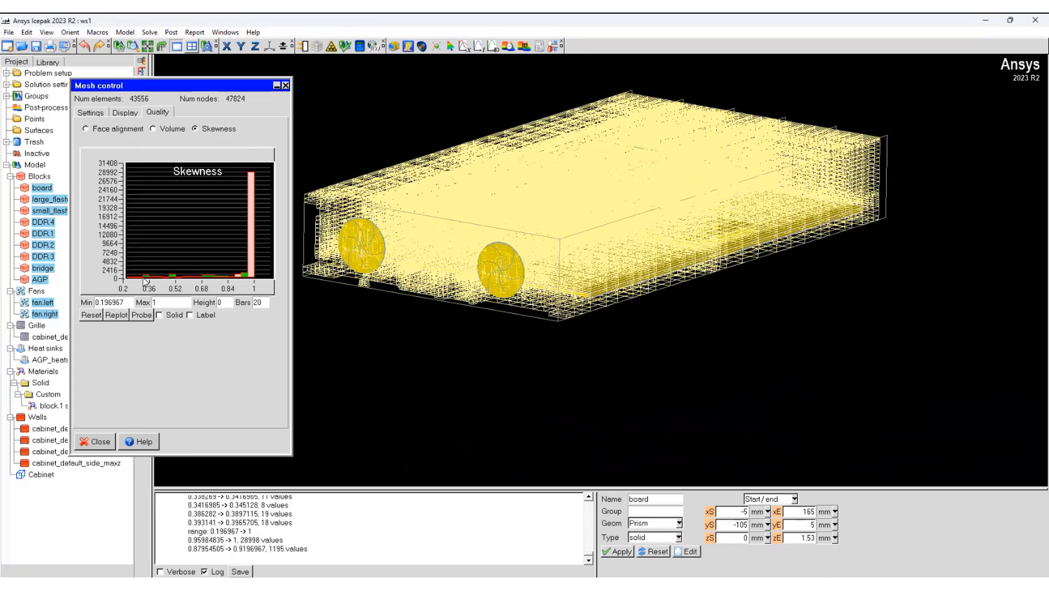
left_click(143, 278)
left_click(243, 277)
mouse_move(463, 269)
left_mouse_down()
mouse_move(393, 328)
mouse_move(352, 347)
left_mouse_up()
left_click(97, 112)
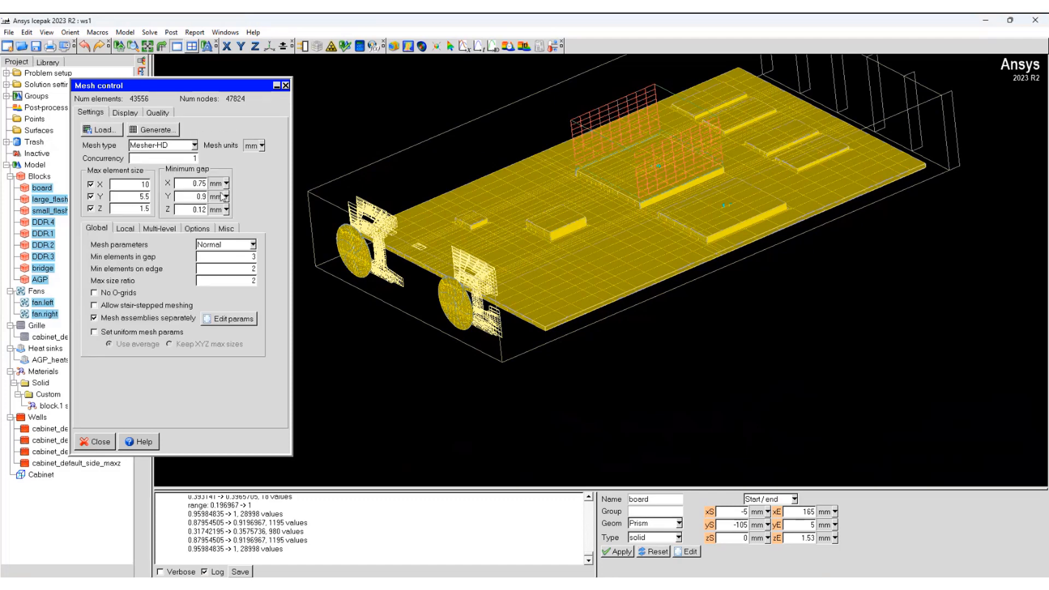
Set Mesh parameters to Coarse and regenerate, giving a 25,706-element mesh.
left_click(239, 245)
left_click(222, 265)
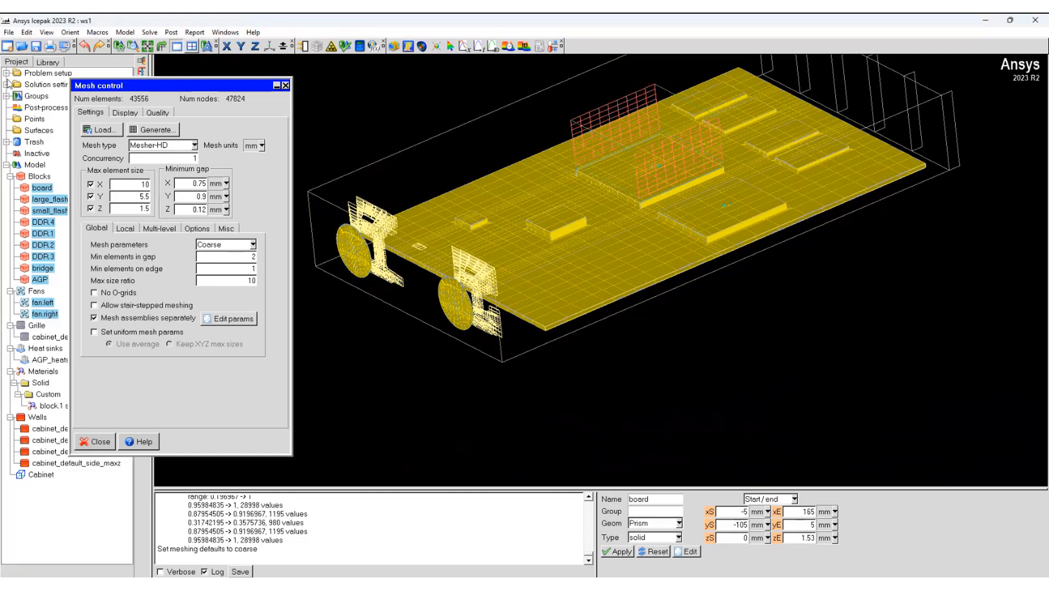
left_click(152, 130)
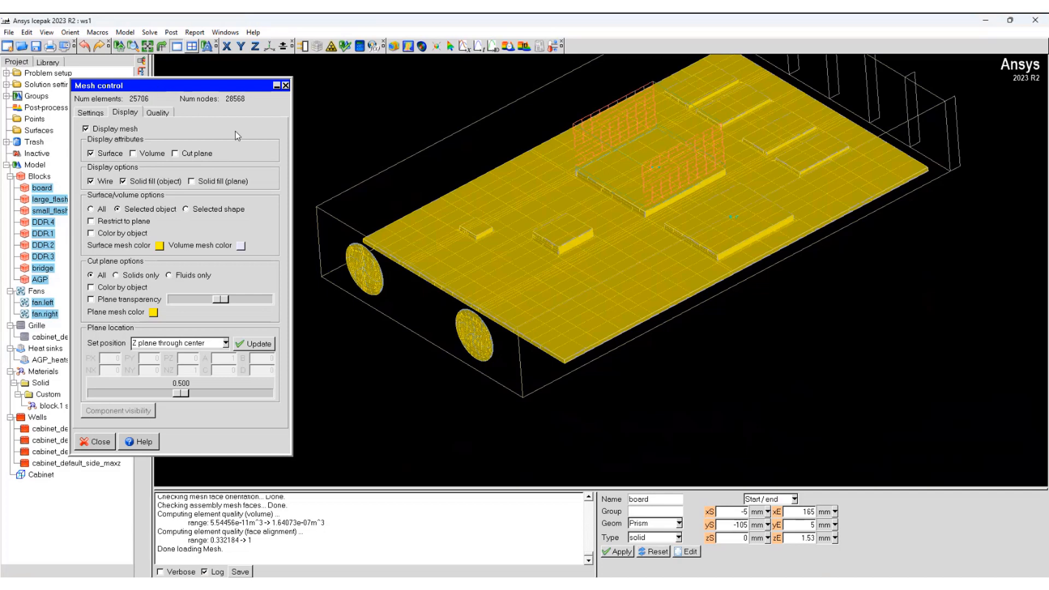
Set Normal mesh defaults with 0.1 mm max element size in X, Y, Z, start meshing, then interrupt it.
left_click(96, 112)
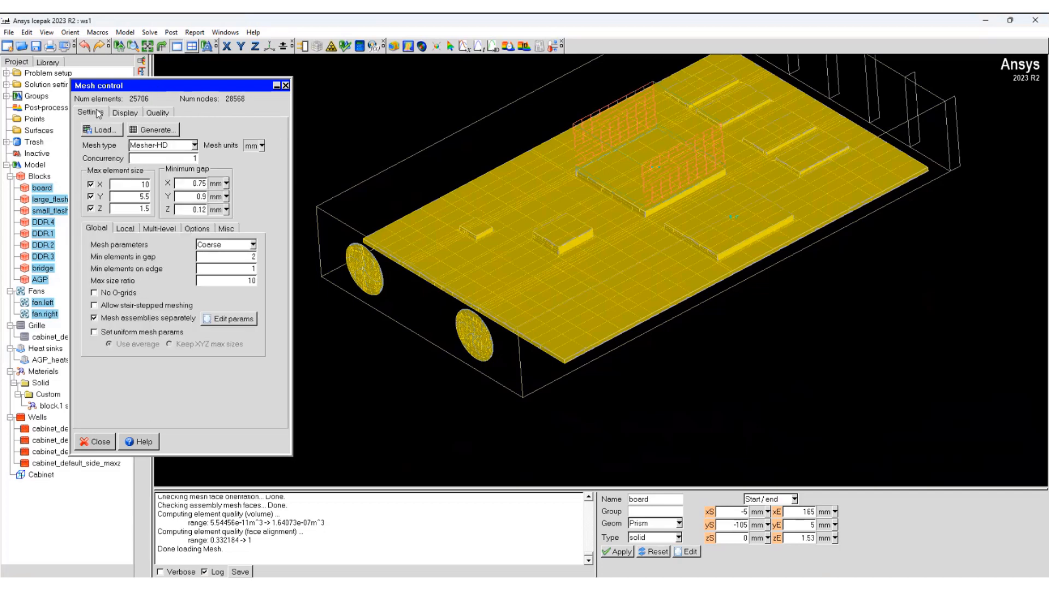
left_click(225, 247)
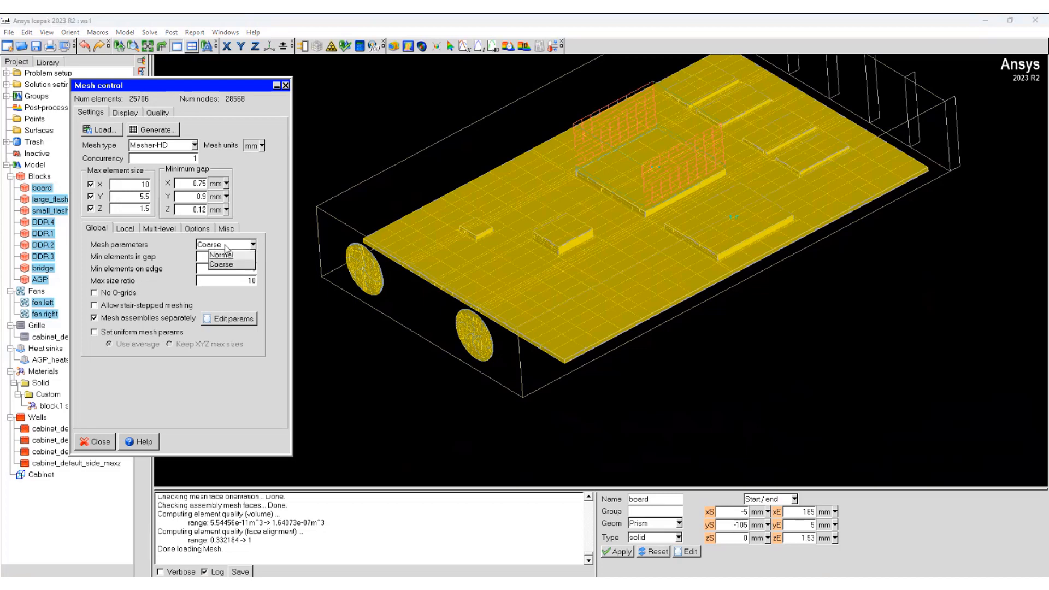
left_click(167, 245)
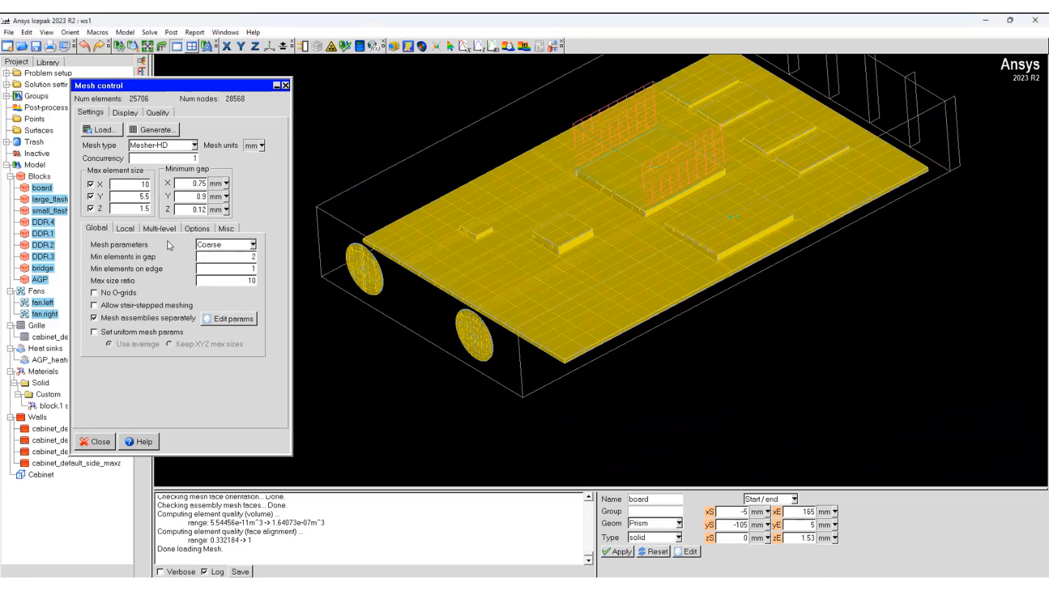
left_click(226, 244)
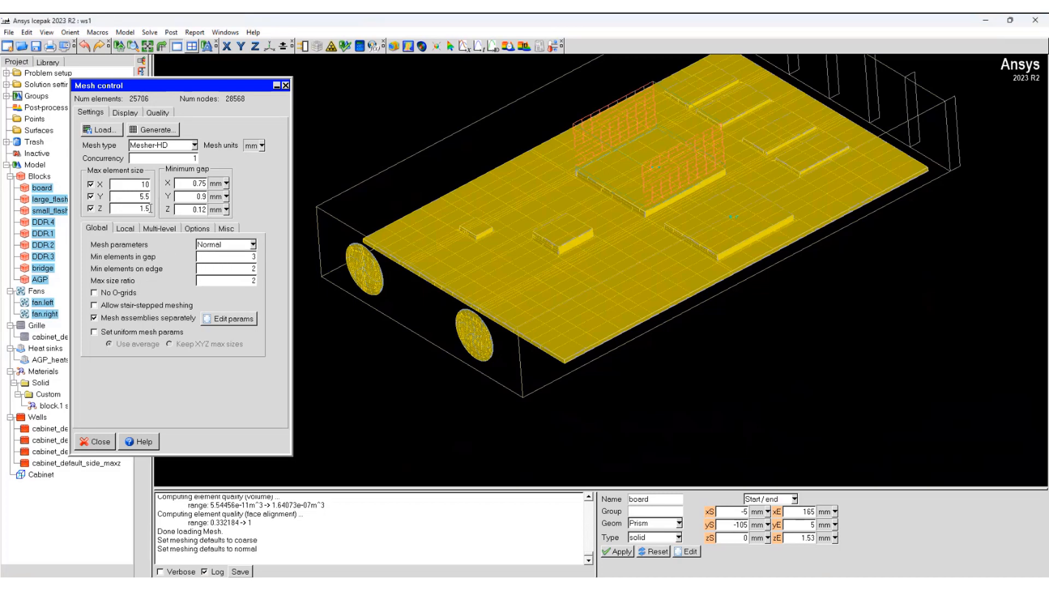
left_click_drag(130, 185, 156, 184)
type("0.1")
key("Tab")
type("0.1")
key("Tab")
type("1")
left_click(152, 131)
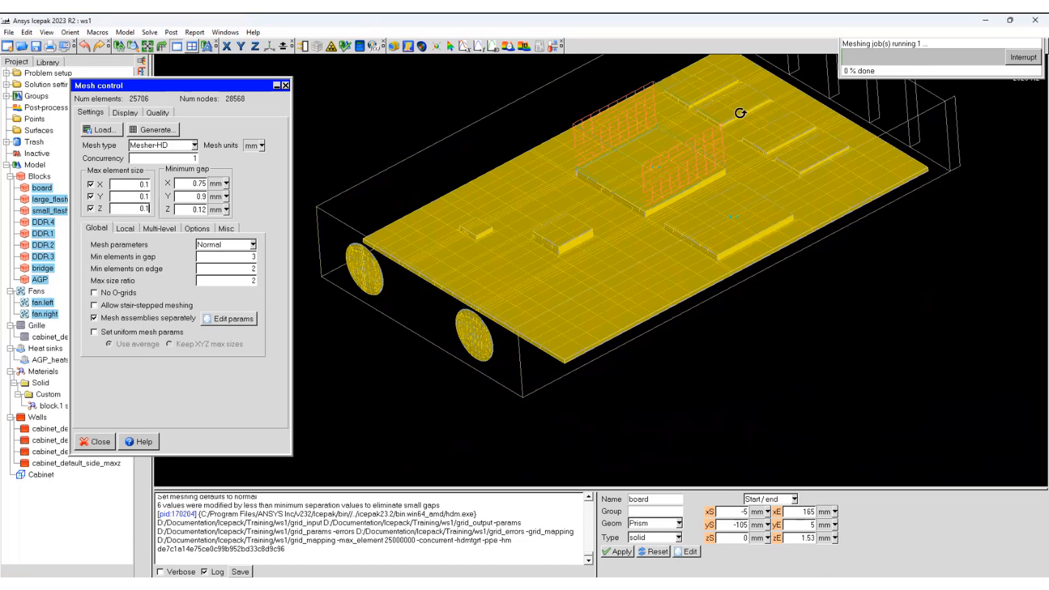
left_click(1031, 64)
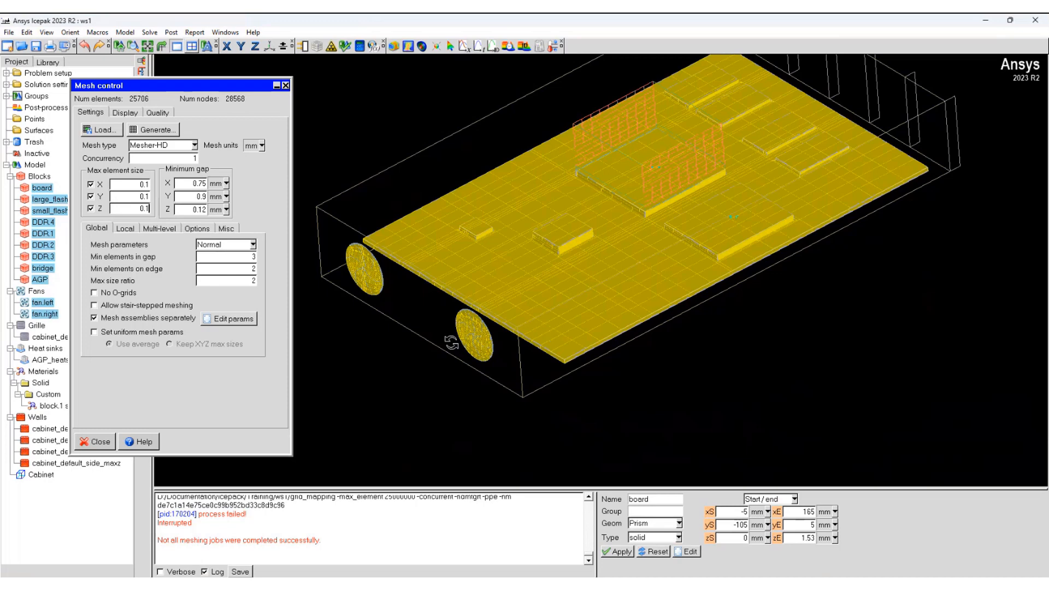
Reapply the Normal preset to restore 10, 5.5, 1.5 mm sizes and regenerate the 43556-element mesh.
left_click(233, 248)
left_click(226, 257)
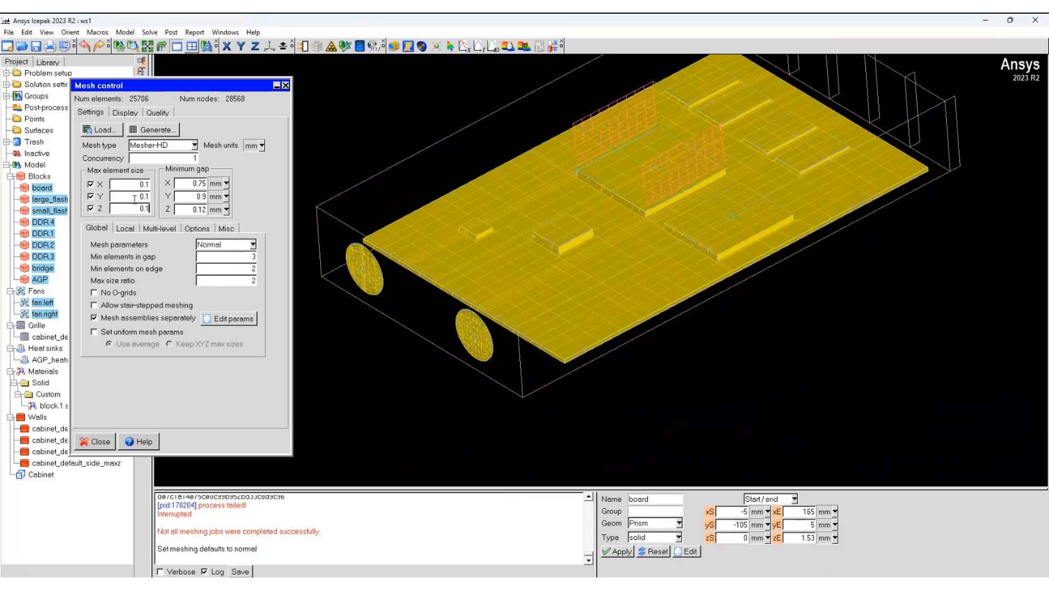
type("1.5")
left_click(164, 132)
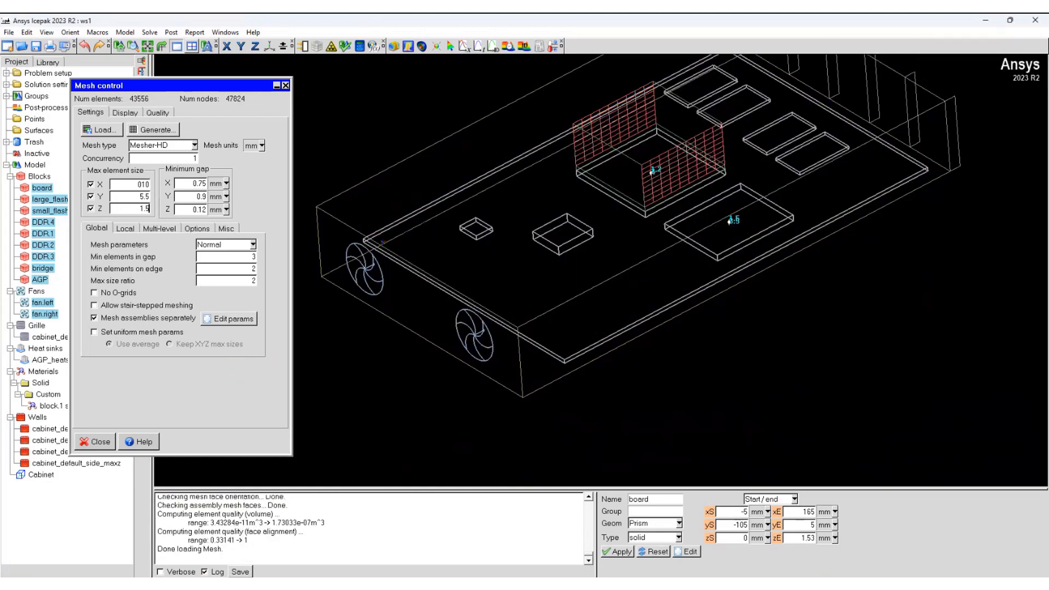
Enable per-object mesh parameters on the Local tab and bring up their editor.
left_click(126, 230)
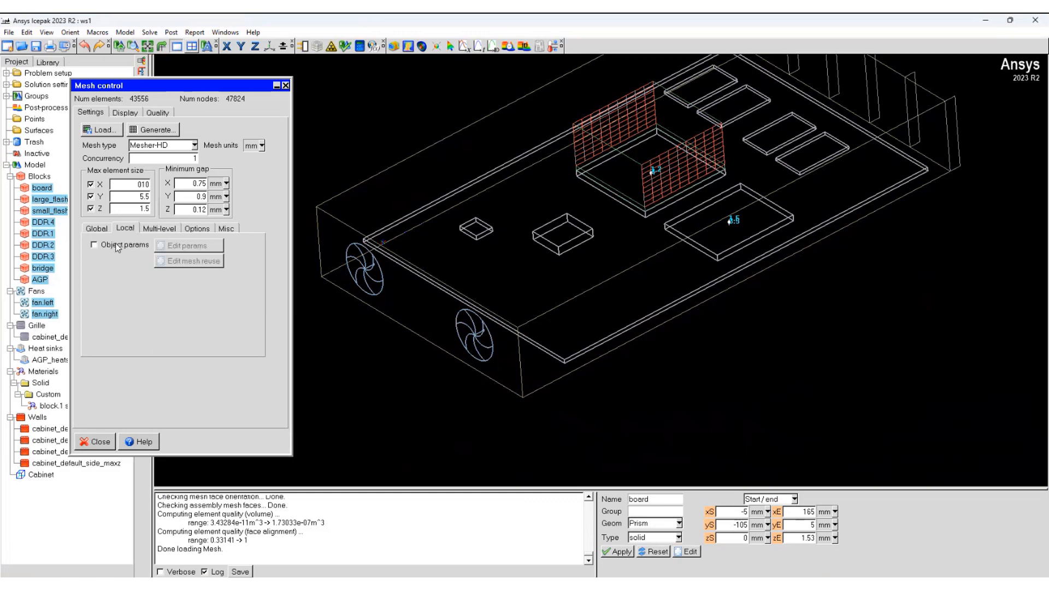
left_click(115, 246)
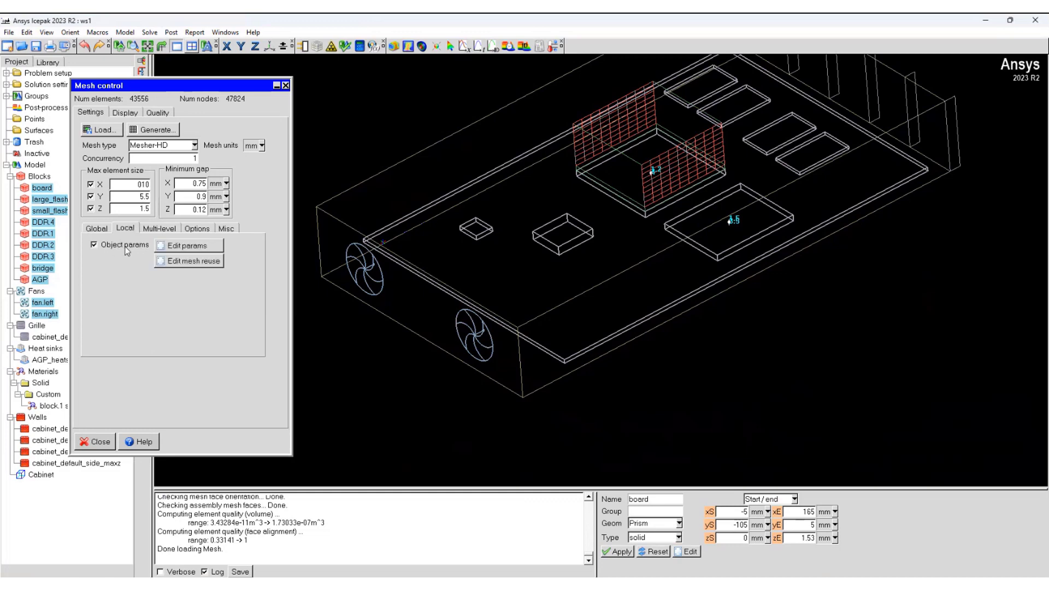
left_click(191, 247)
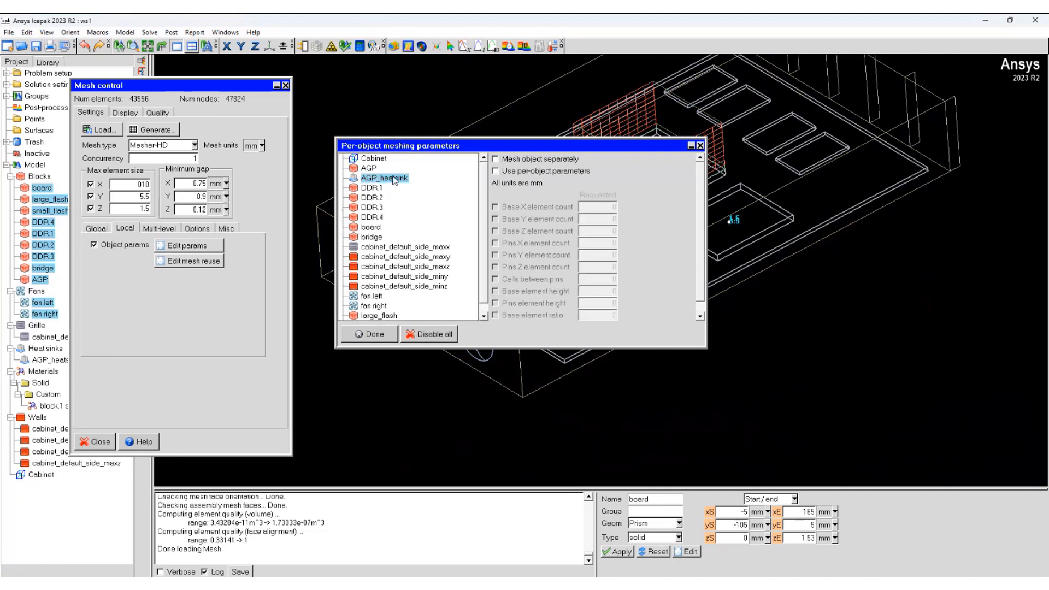
Give AGP_heatsink its own pin counts of 15, 10, 10 in X, Y, Z and regenerate the mesh.
left_click(520, 174)
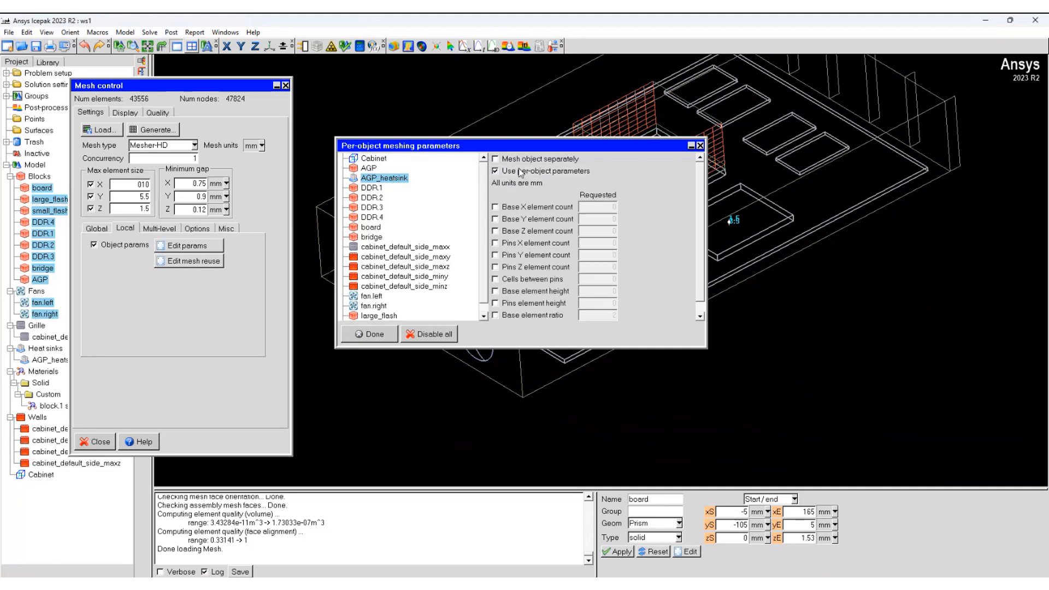
left_click(496, 244)
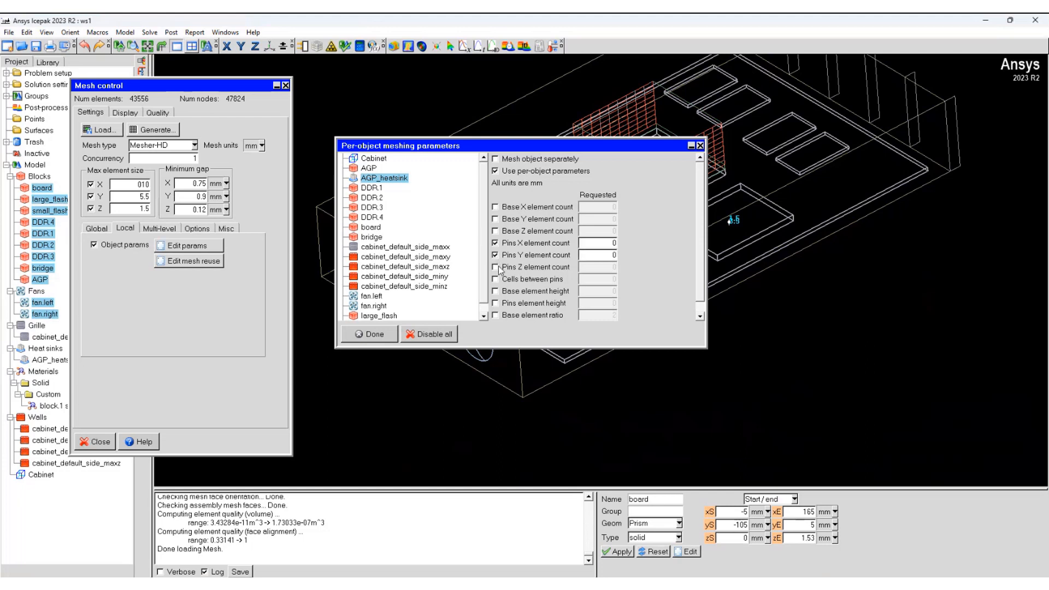
left_click(496, 268)
type("0")
key("Tab")
type("10")
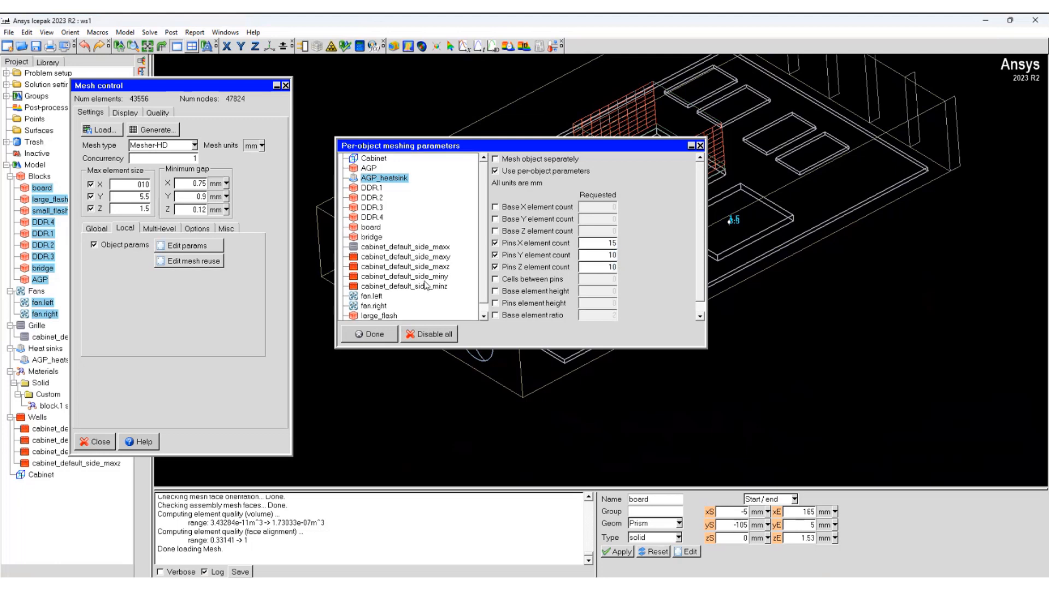
left_click(370, 334)
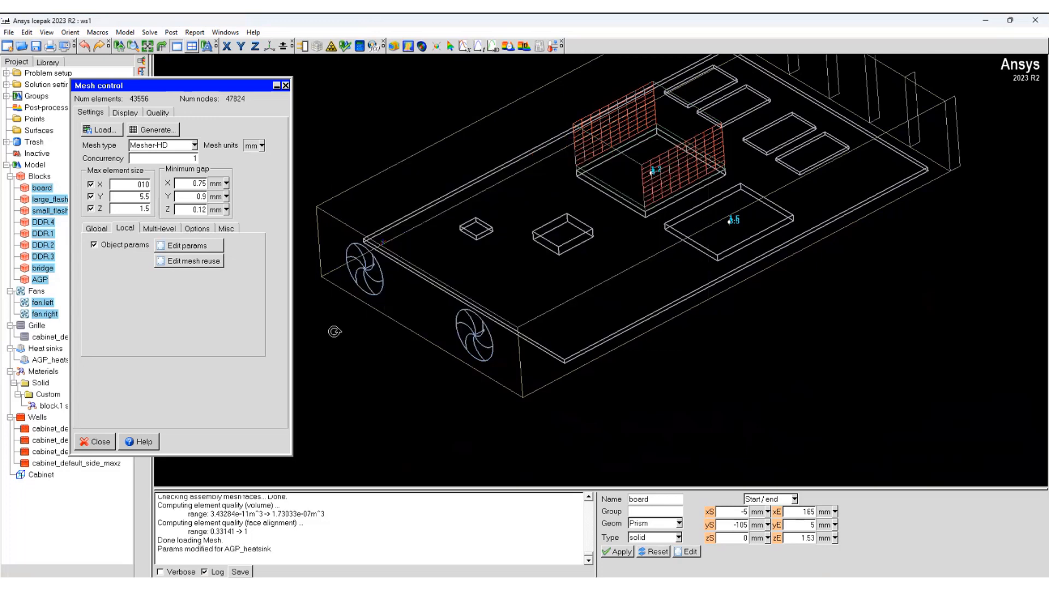
left_click(148, 131)
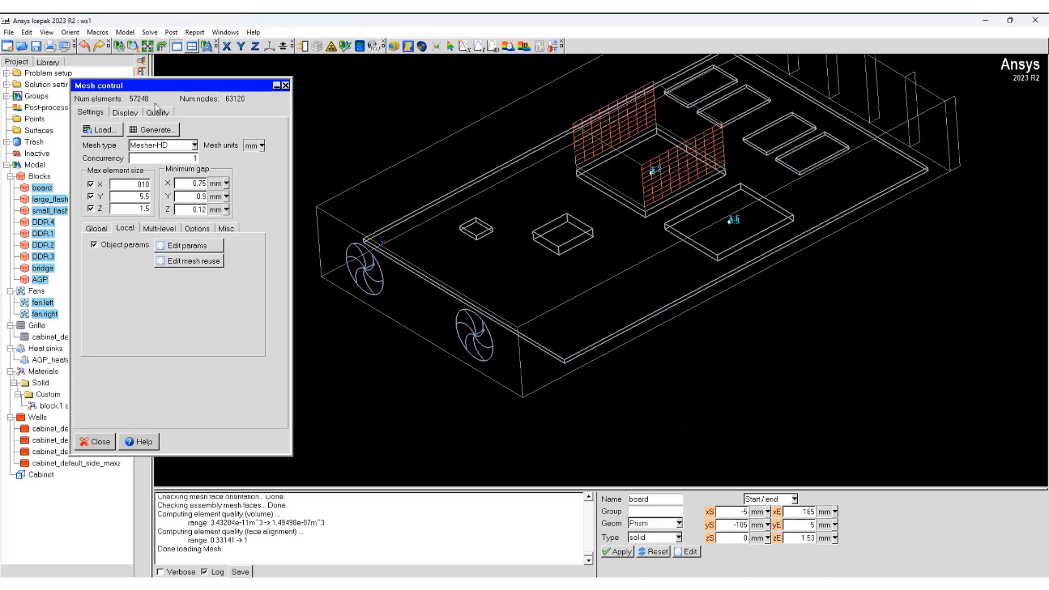
Show the mesh on a cut plane without solid fill and slide the plane forward through the cabinet.
left_click(124, 113)
left_click(108, 130)
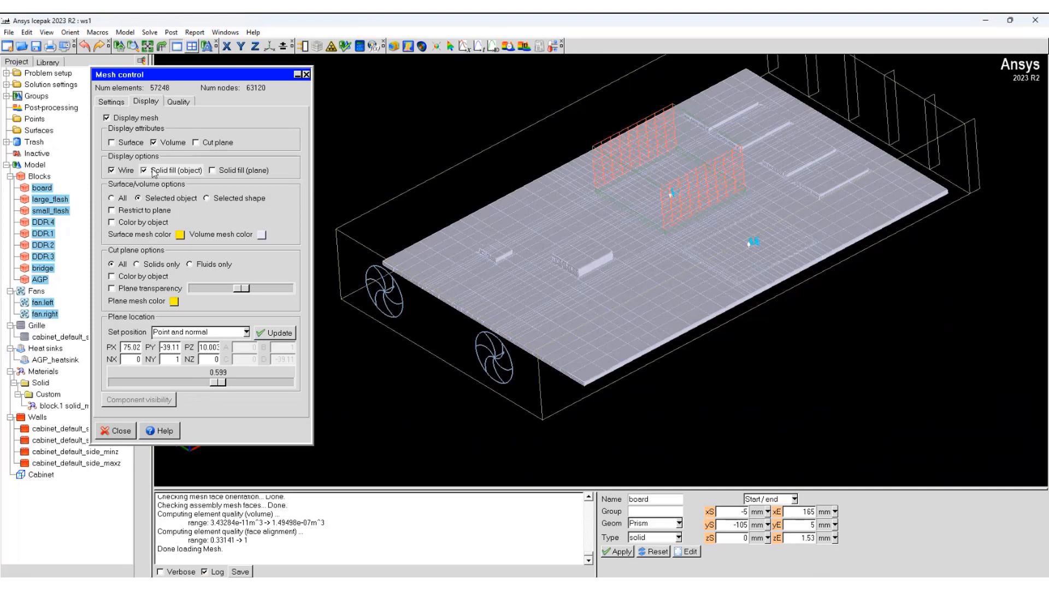
left_click(152, 173)
left_click_drag(218, 382, 259, 383)
mouse_move(621, 294)
left_mouse_down()
mouse_move(547, 251)
mouse_move(583, 251)
left_mouse_up()
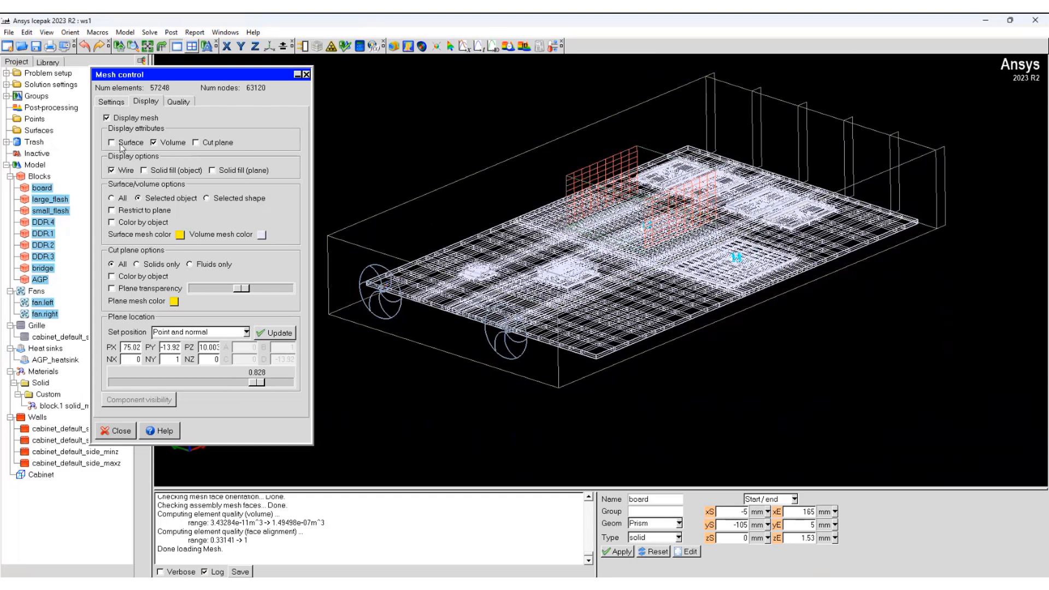
left_click(195, 143)
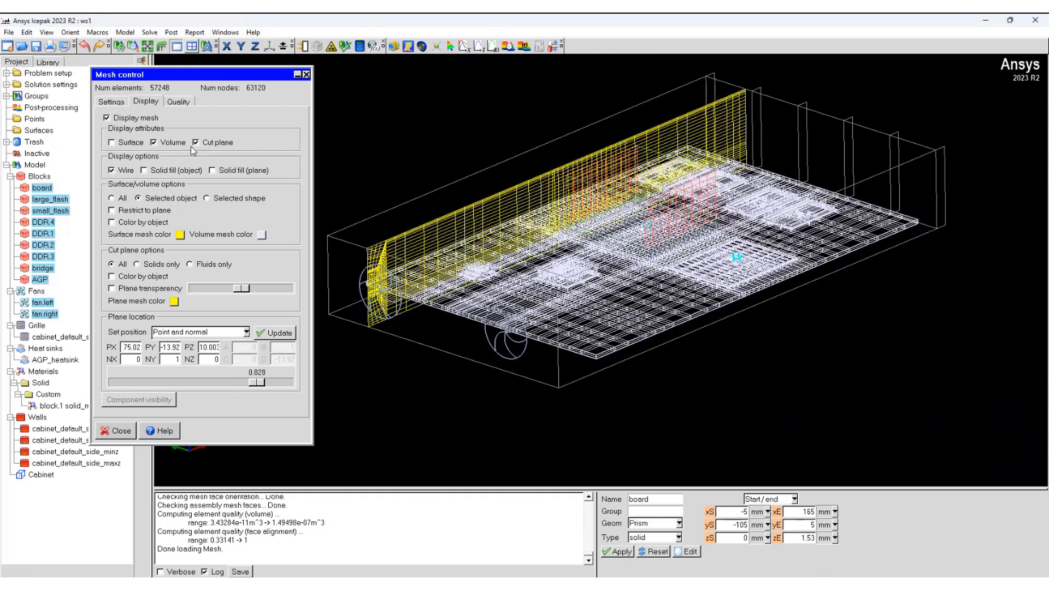
left_click(159, 142)
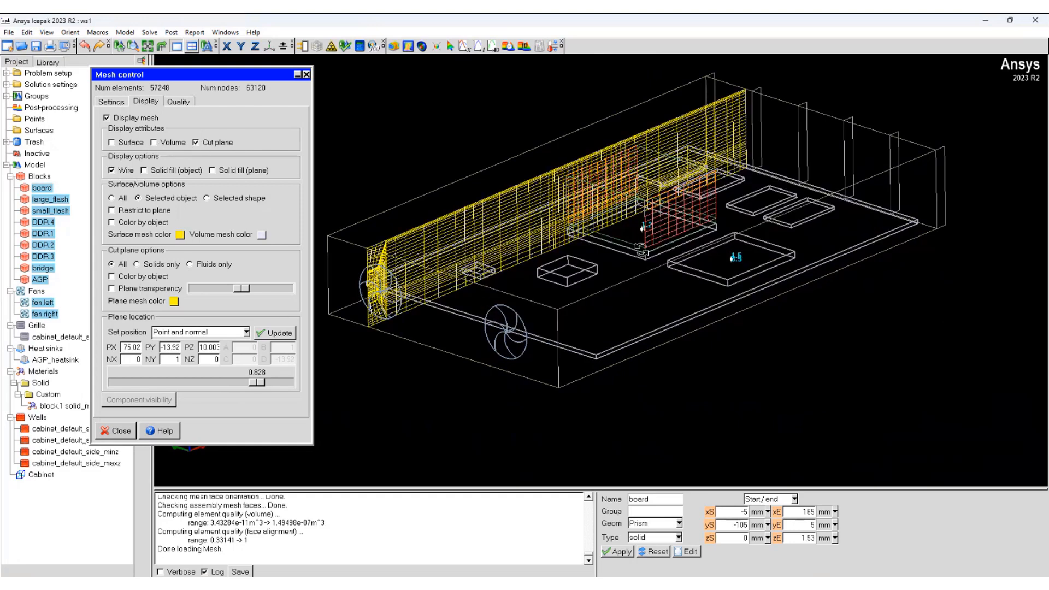
mouse_move(257, 382)
left_mouse_down()
mouse_move(220, 384)
mouse_move(238, 384)
left_mouse_up()
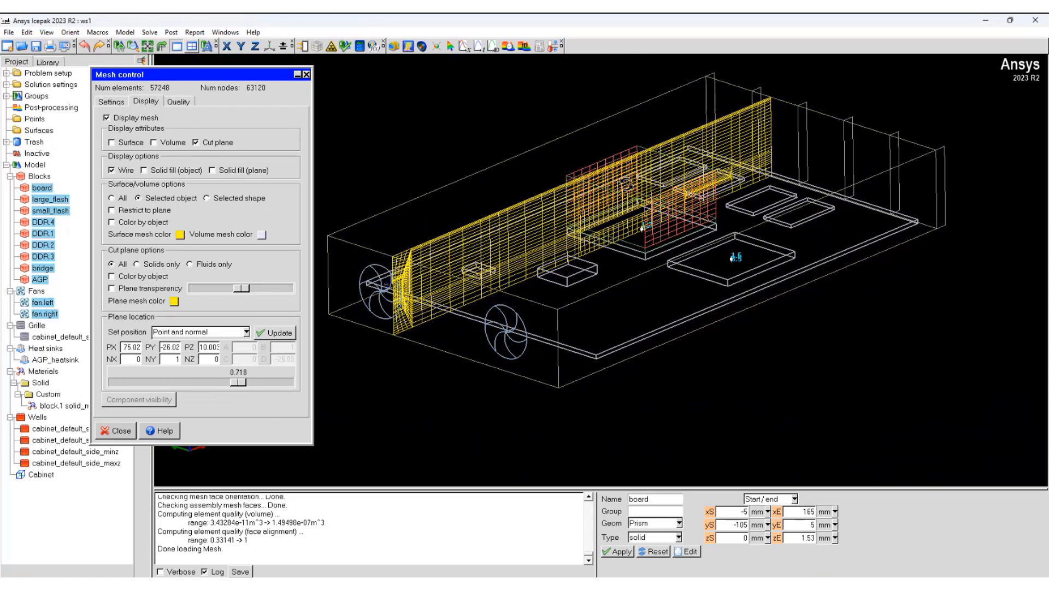
Zoom closer onto the heatsink region and dismiss the mesh controls.
mouse_move(626, 184)
left_mouse_down()
mouse_move(517, 187)
mouse_move(615, 182)
left_mouse_up()
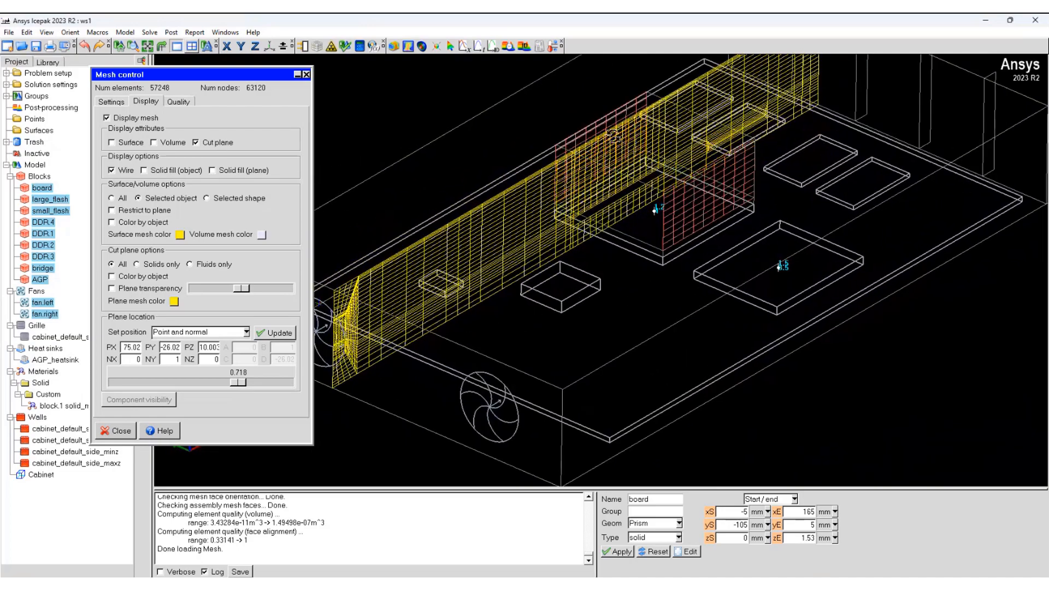
left_click_drag(612, 135, 532, 102)
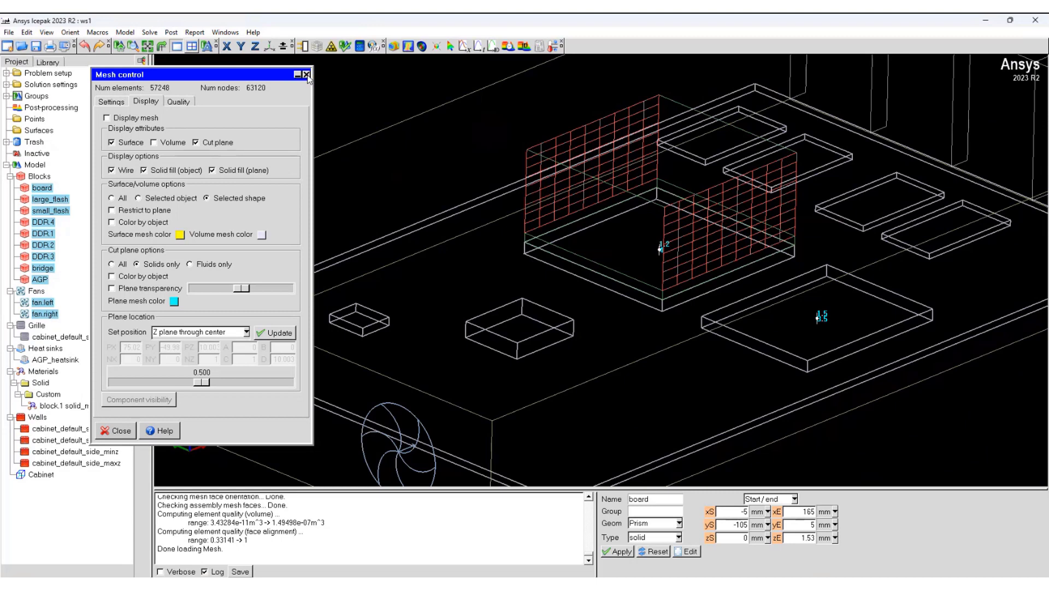
left_click(305, 75)
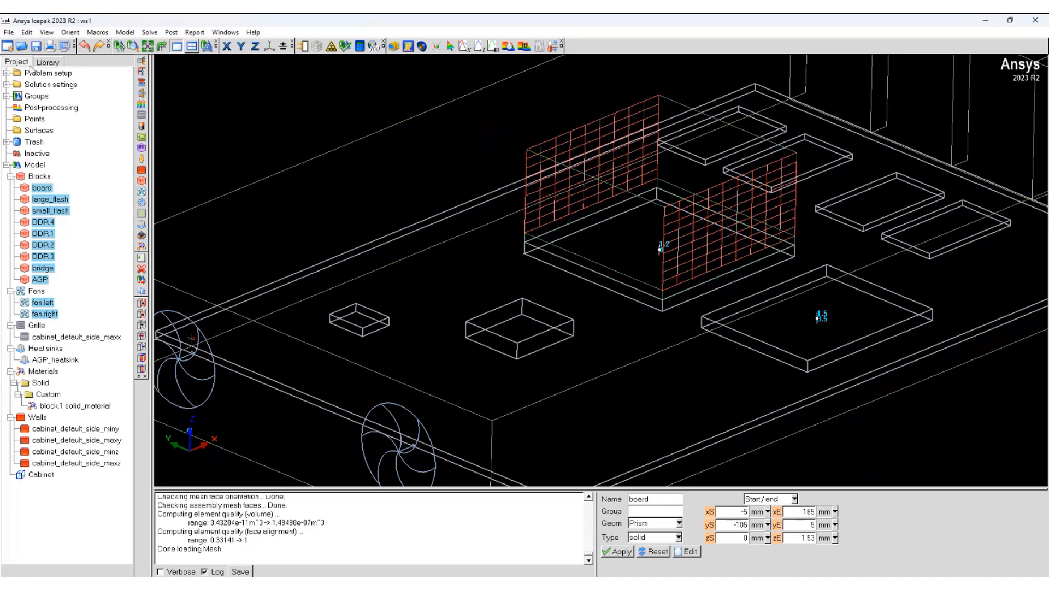
Apply AGP_heatsink's object mesh params from its context menu, keeping pin counts 15, 10, 10.
left_click(35, 145)
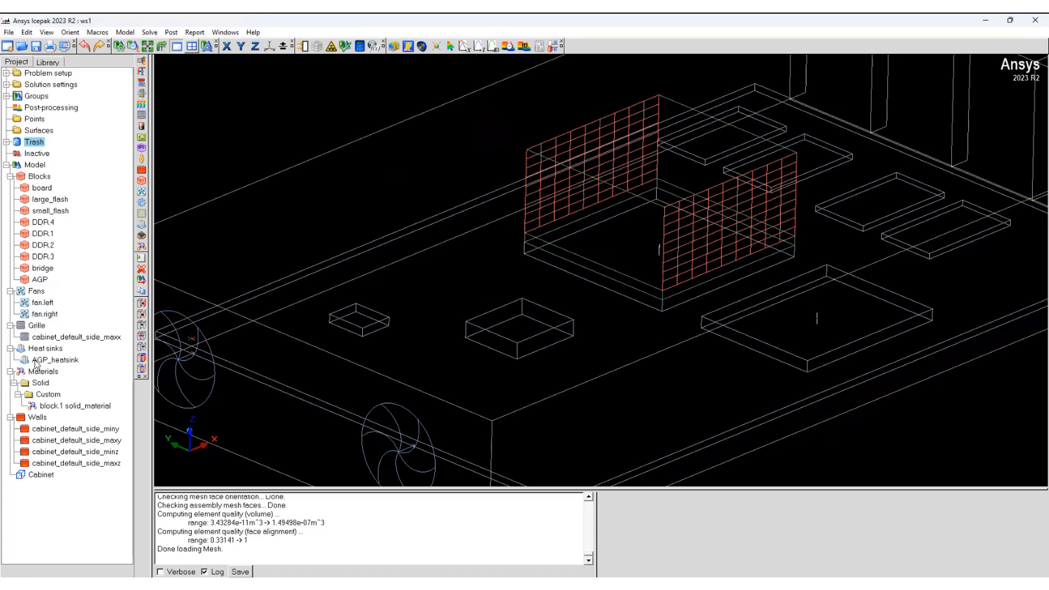
left_click(37, 361)
right_click(37, 360)
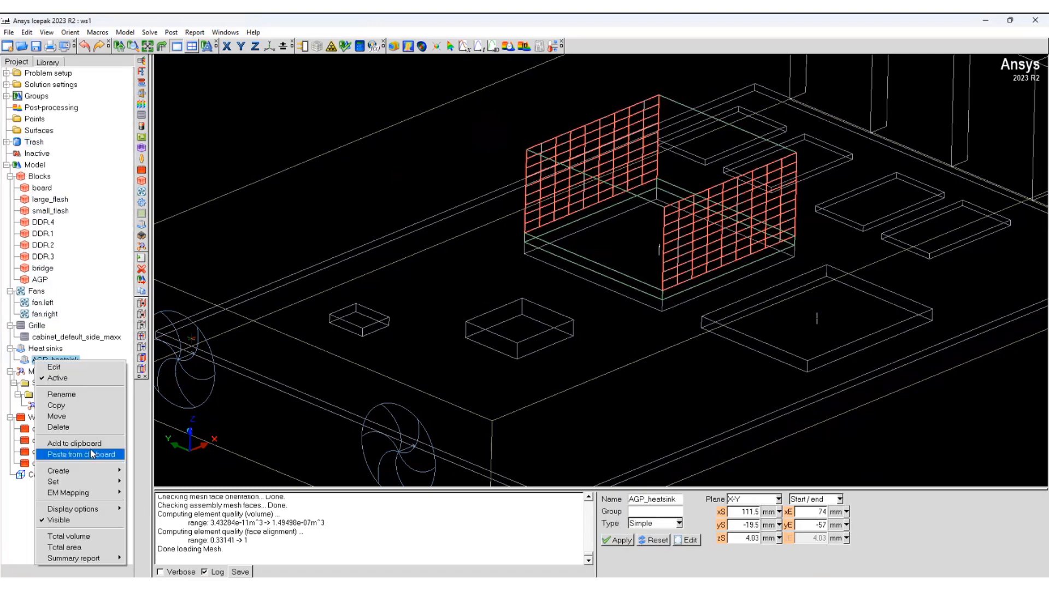
mouse_move(78, 481)
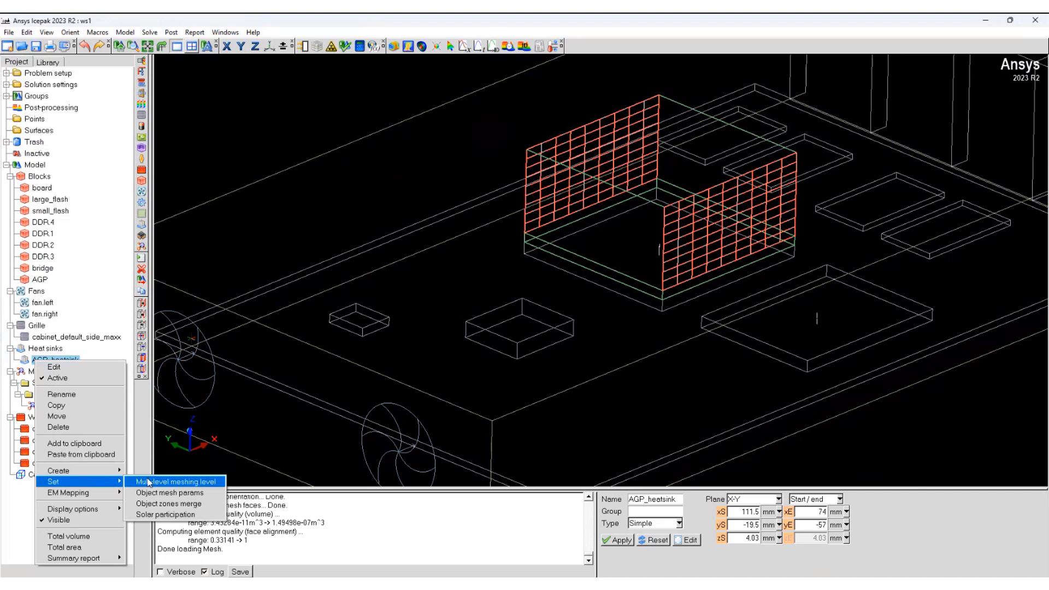
left_click(156, 492)
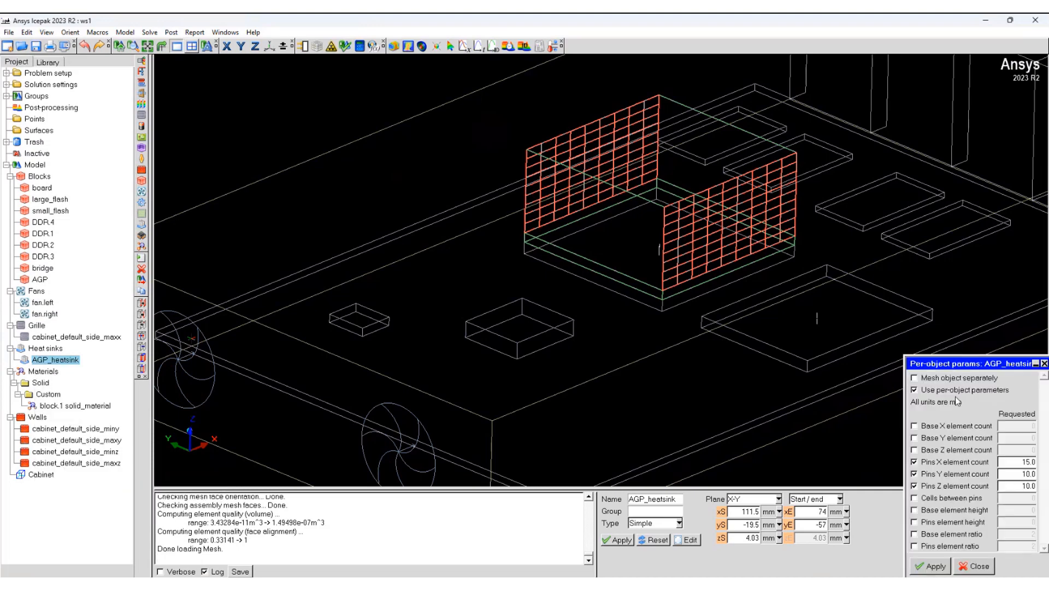
left_click_drag(974, 366, 547, 211)
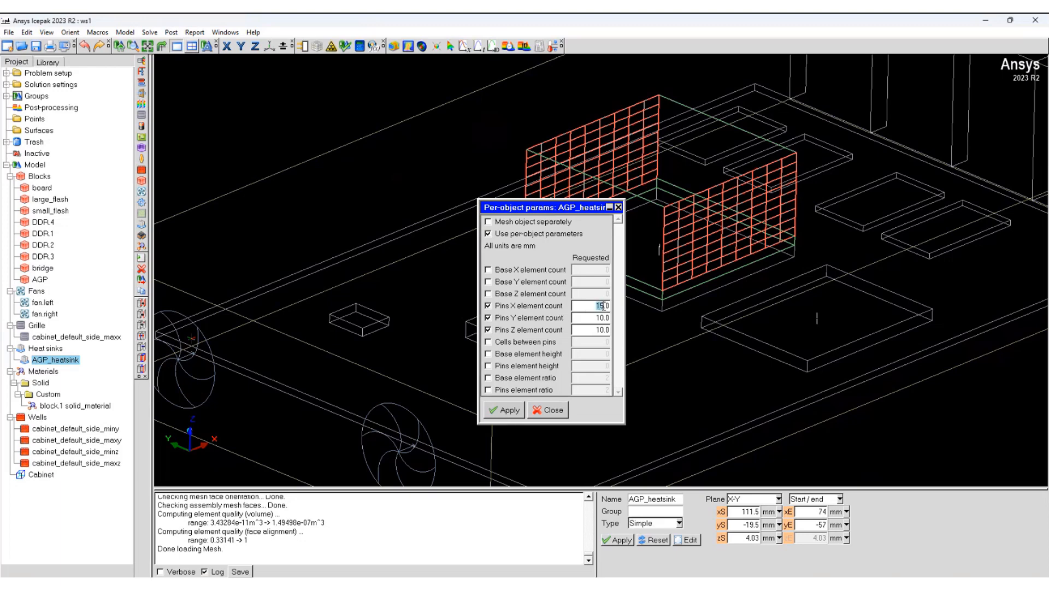
double_click(603, 329)
left_click(507, 410)
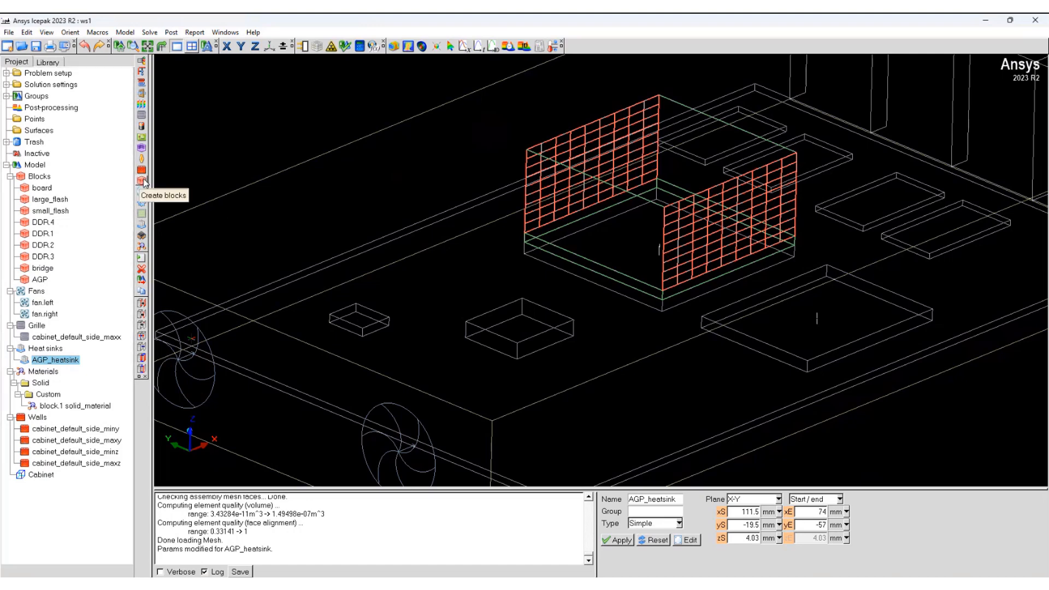
Create block.1 at 65.5, -74, 1.53 mm sized 8 × 8 × 2.5 mm by start and length.
left_click(143, 182)
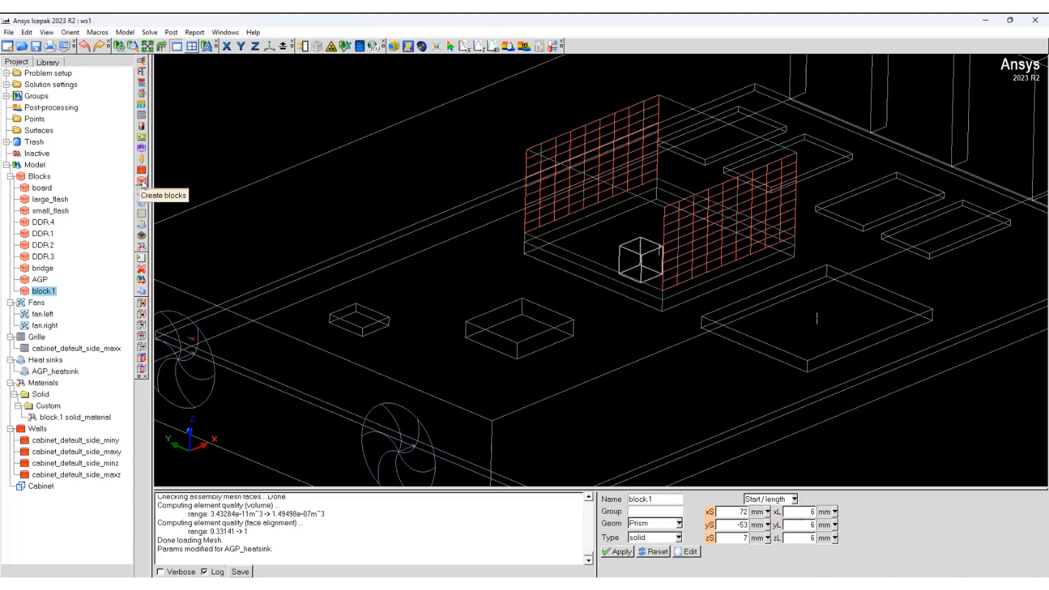
double_click(41, 297)
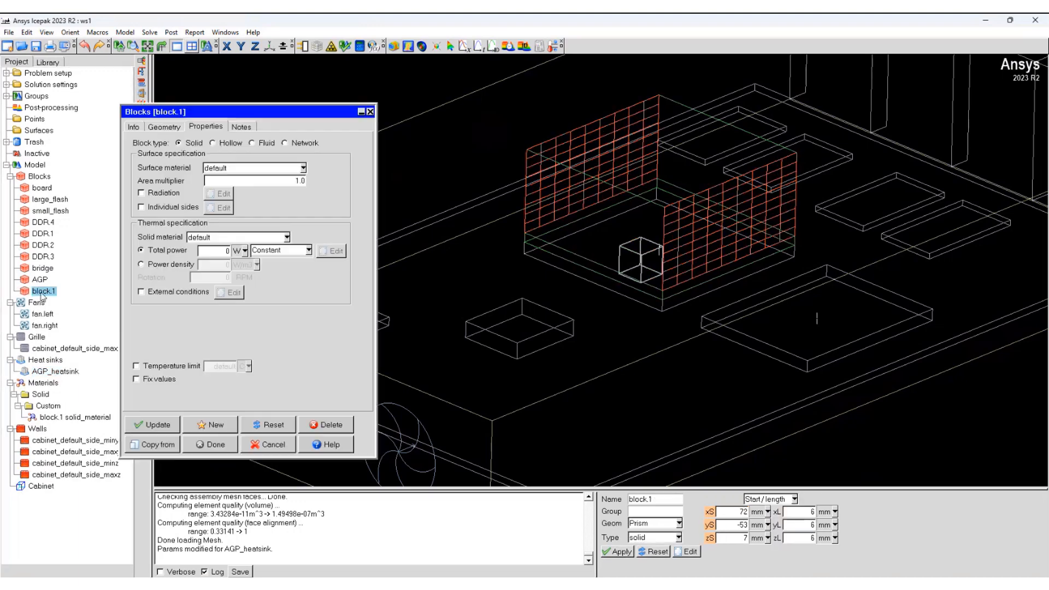
left_click(167, 127)
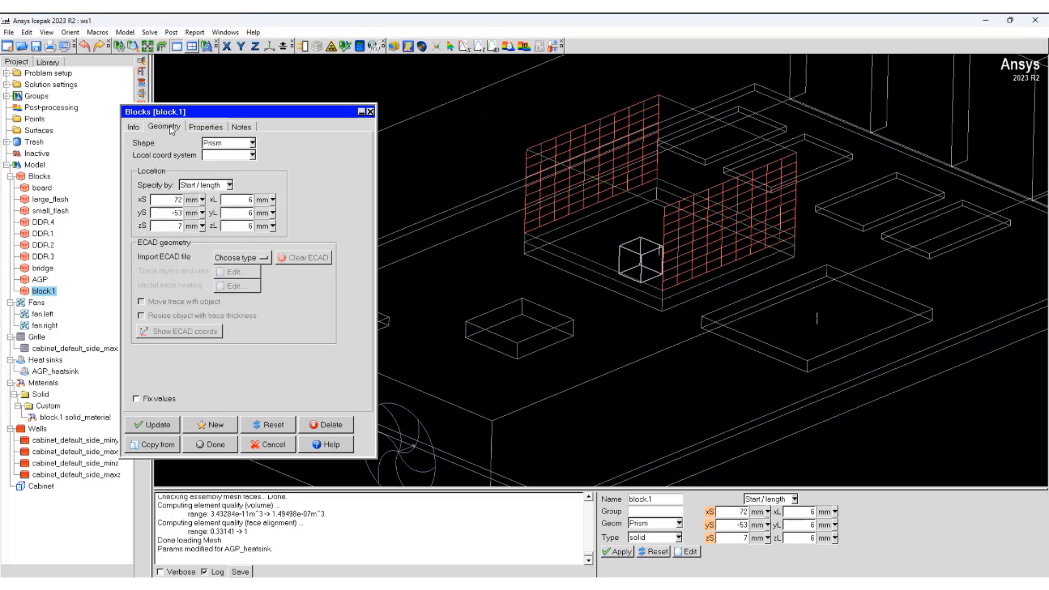
left_click(229, 186)
left_click(248, 189)
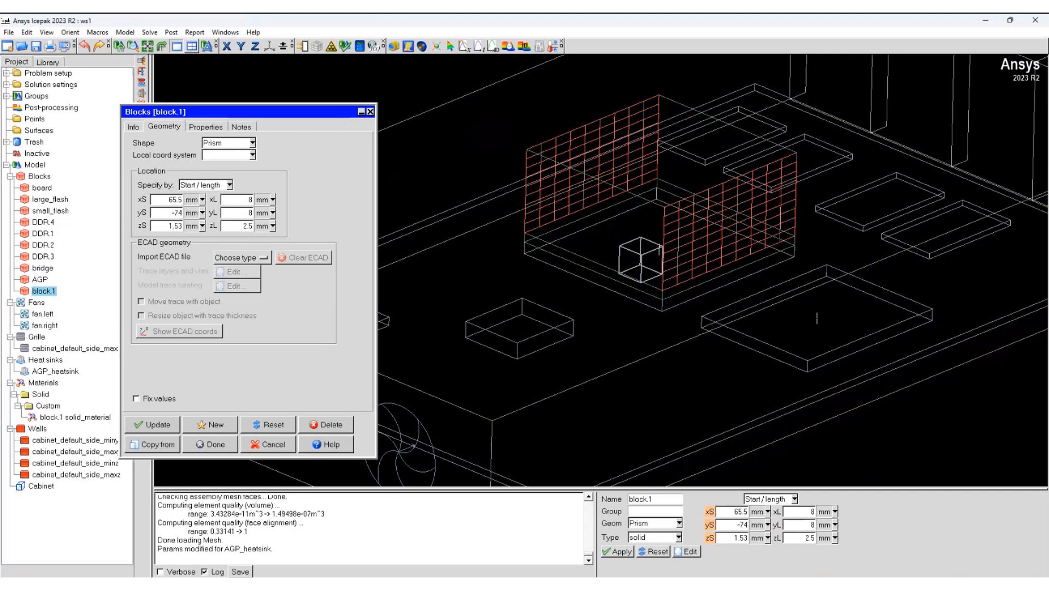
Commit block.1's geometry and look down on the test block sitting beside the bridge.
left_click(216, 444)
left_click_drag(209, 447, 386, 276)
left_click_drag(751, 303, 719, 320)
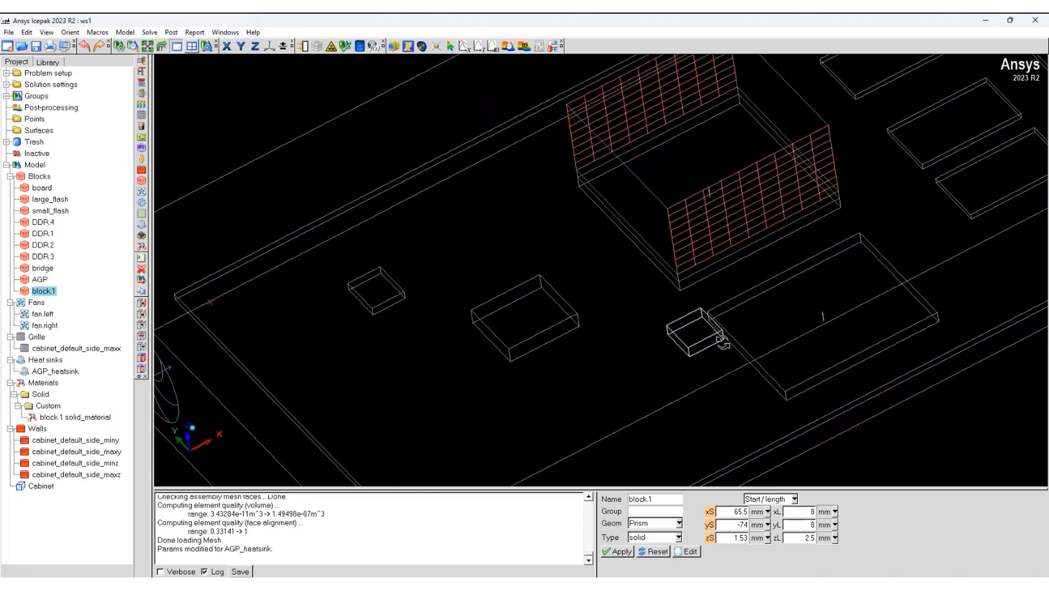
middle_click_drag(720, 319, 770, 418)
left_click_drag(770, 419, 759, 403)
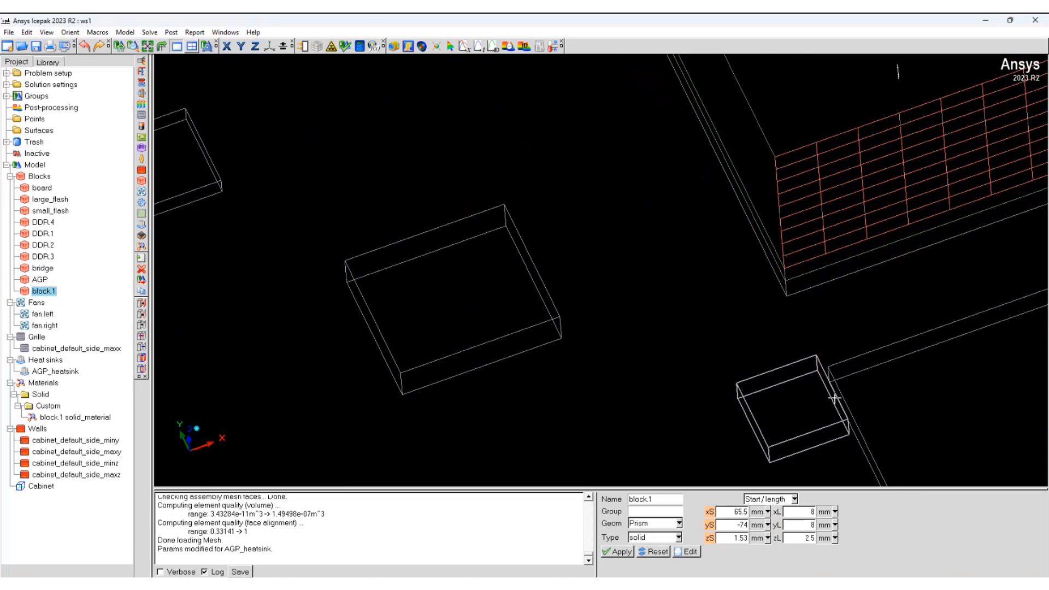
mouse_move(791, 321)
left_mouse_down()
mouse_move(455, 280)
mouse_move(449, 325)
left_mouse_up()
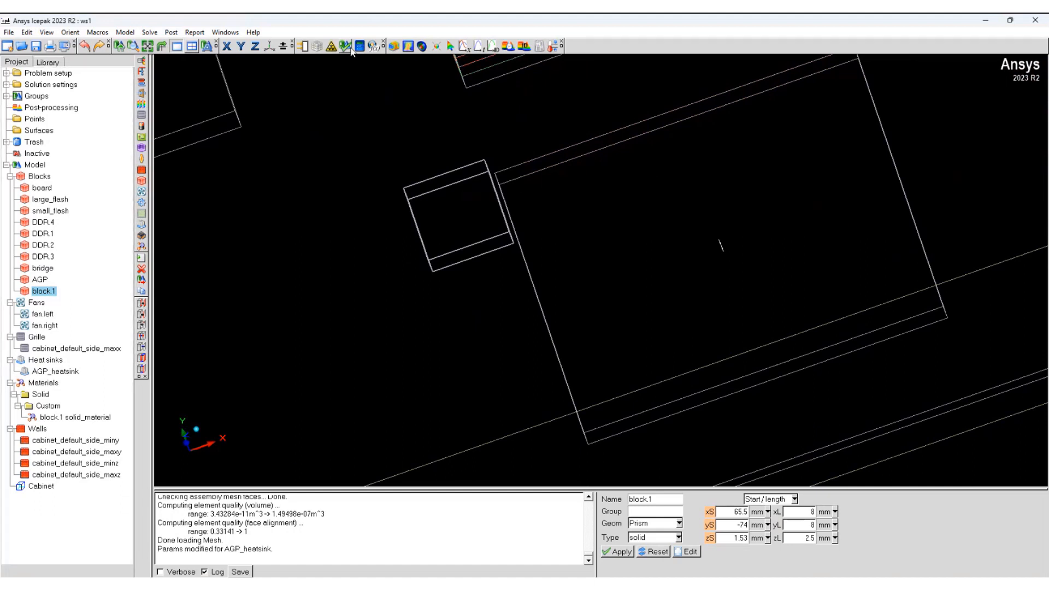
Bring up the Mesher-HD mesh controls and select the bridge along with block.1.
left_click(317, 47)
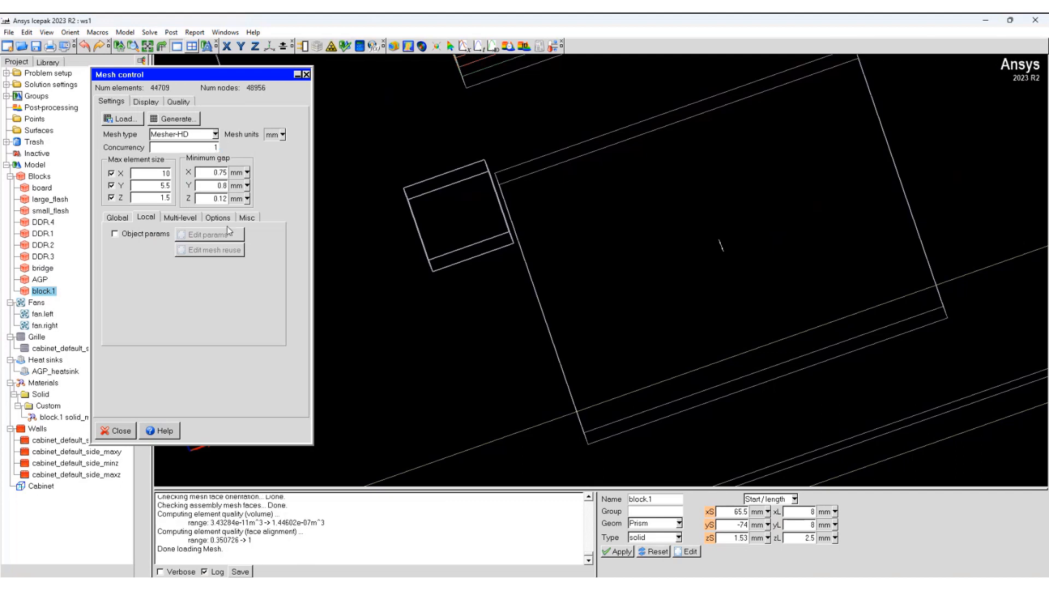
left_click_drag(200, 75, 359, 81)
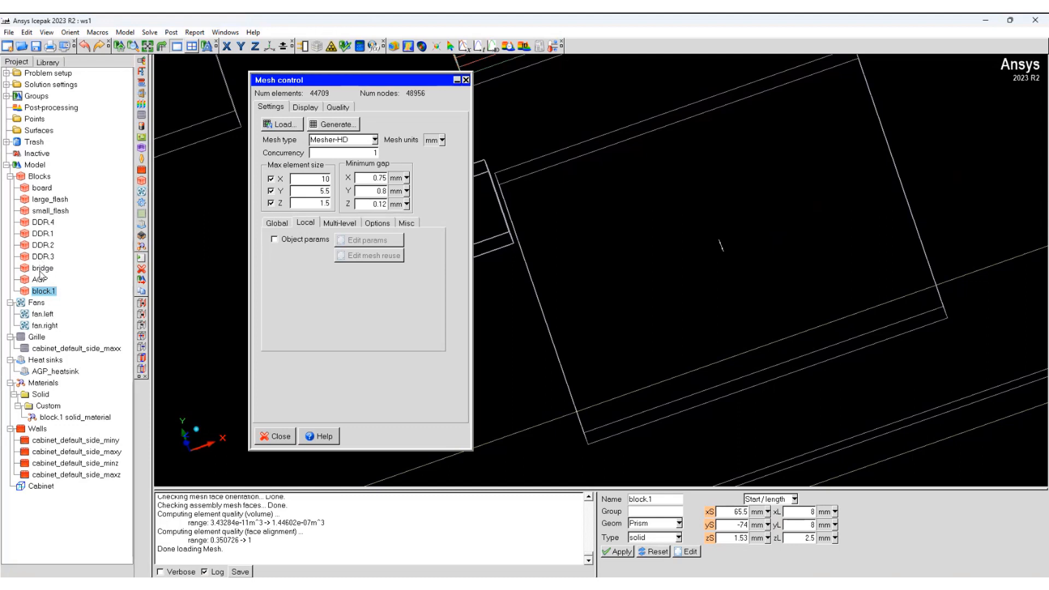
left_click(42, 269)
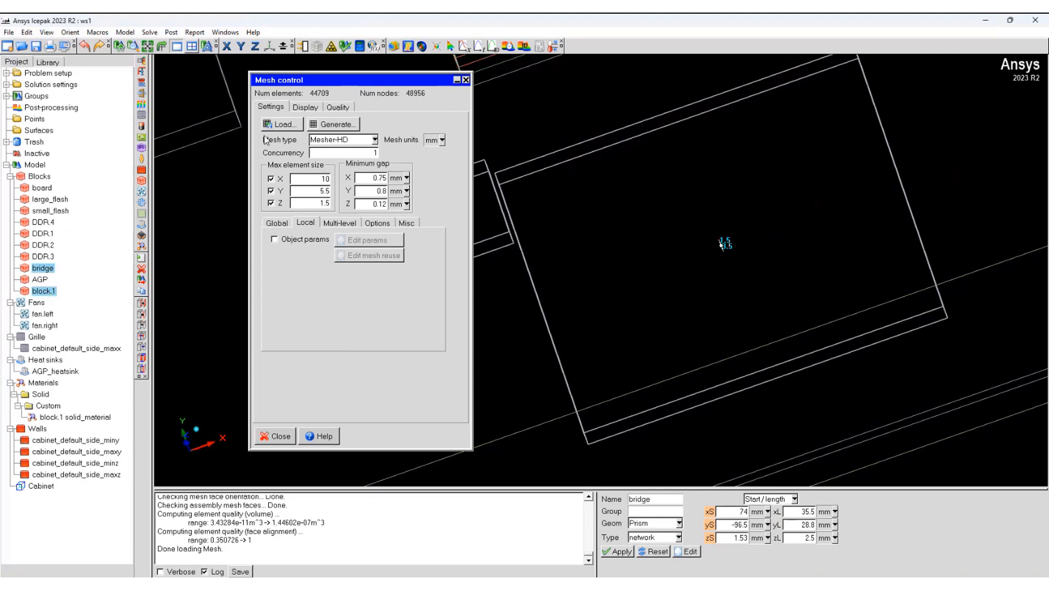
Show the surface mesh on the bridge and block.1 with the cut plane set by point and normal.
left_click(305, 107)
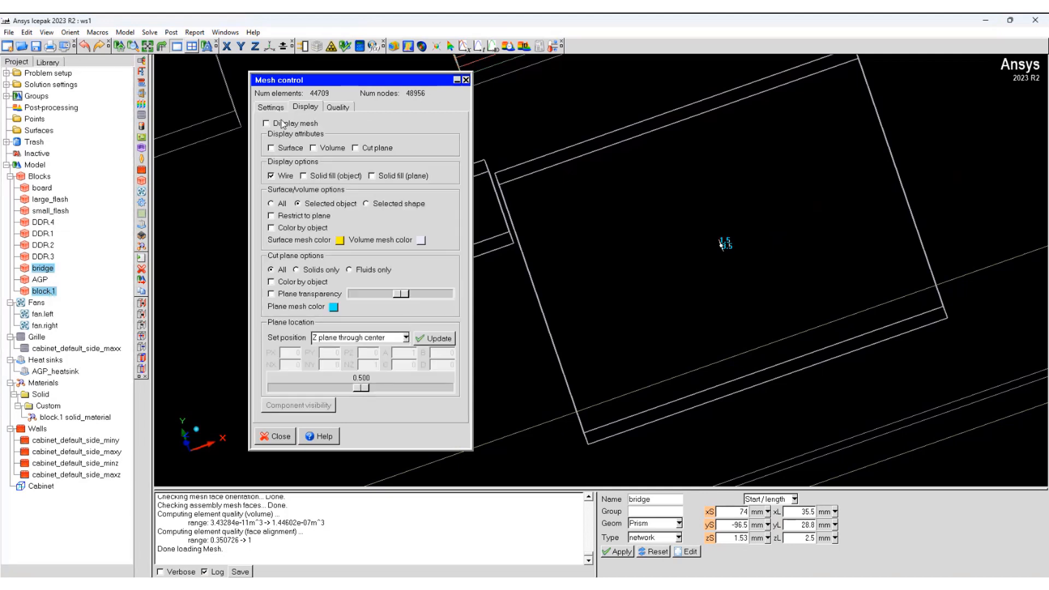
left_click(273, 148)
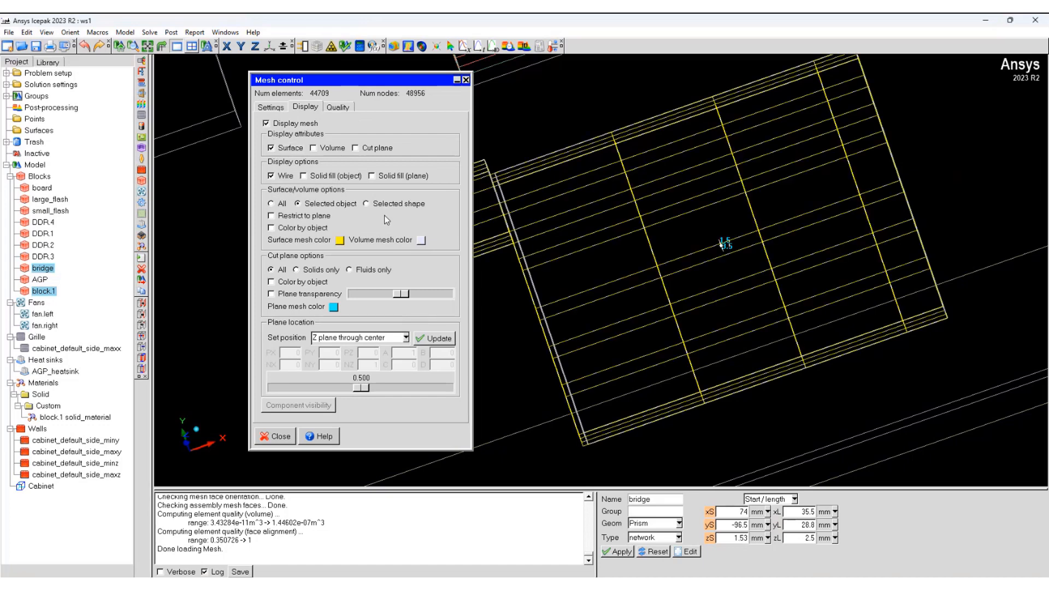
mouse_move(318, 82)
left_mouse_down()
mouse_move(211, 64)
mouse_move(223, 64)
left_mouse_up()
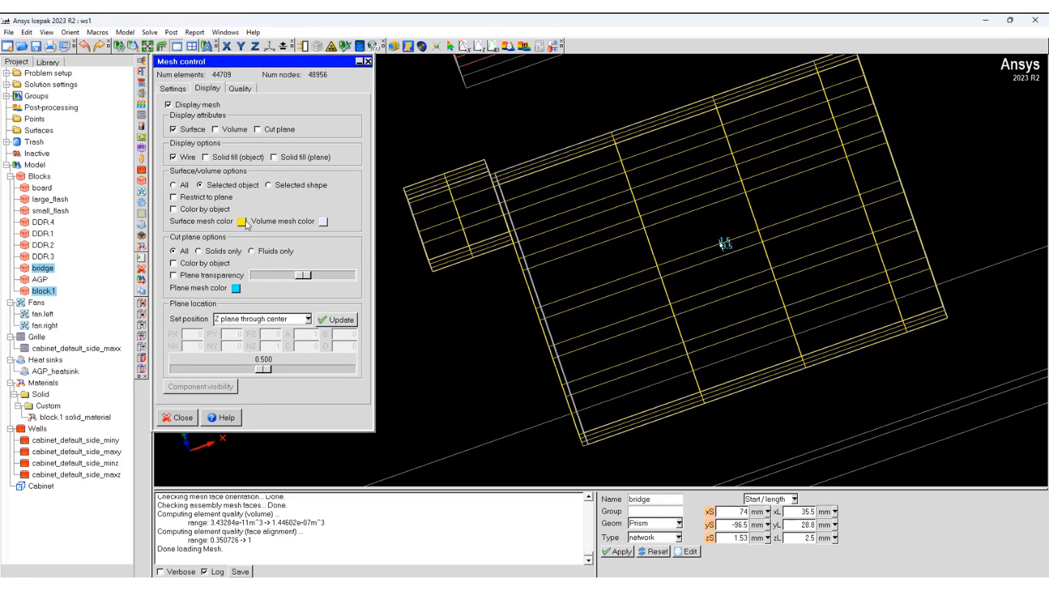
left_click(307, 319)
left_click(220, 357)
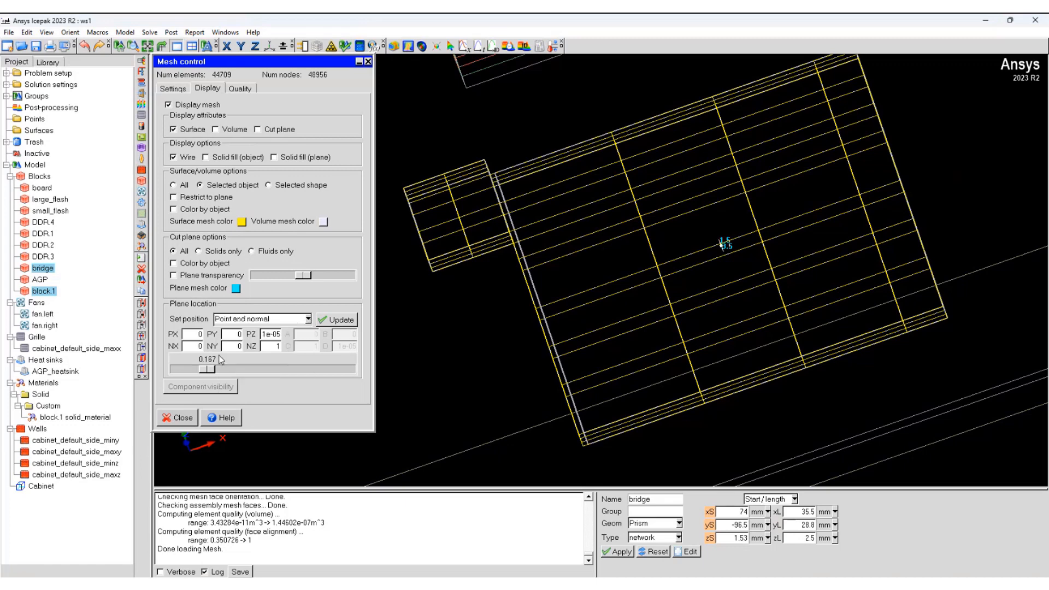
left_click_drag(459, 353, 482, 379)
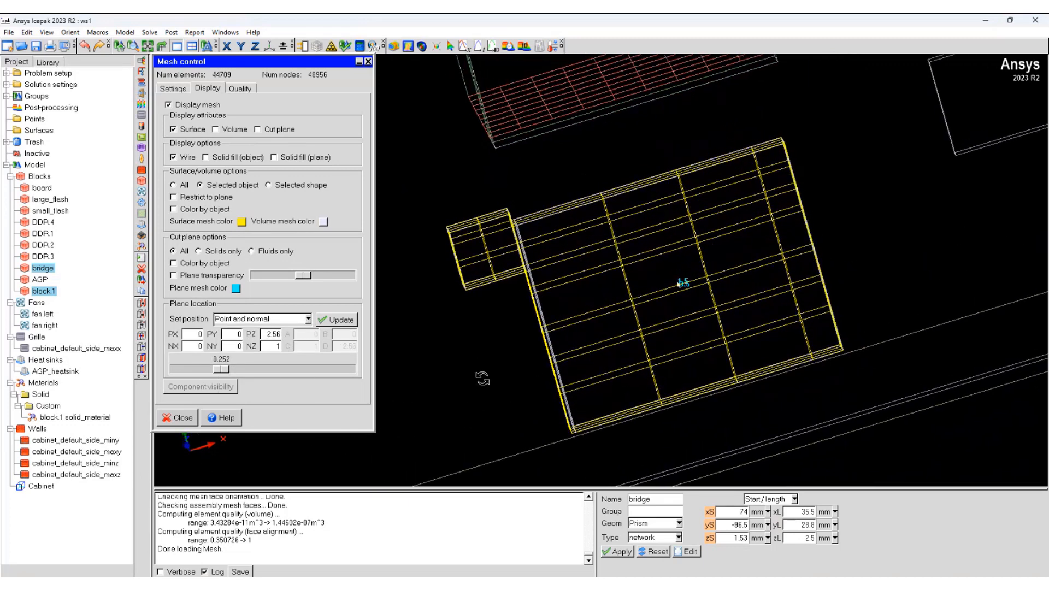
scroll(501, 247, "down", 2)
scroll(500, 251, "up", 2)
scroll(500, 257, "up", 2)
scroll(496, 253, "up", 2)
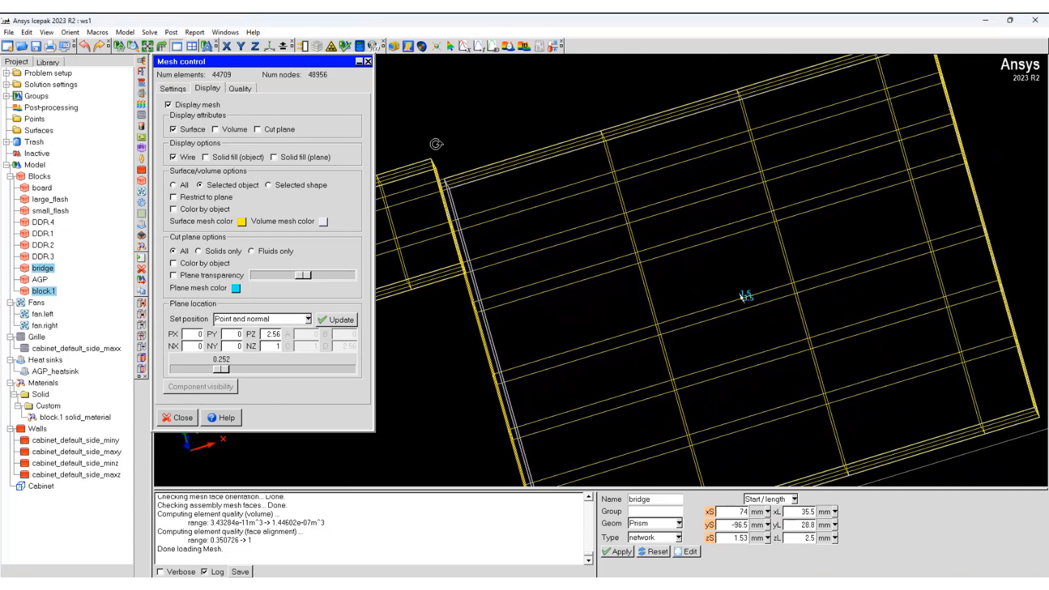
scroll(436, 144, "down", 2)
scroll(570, 276, "up", 2)
scroll(615, 271, "up", 1)
scroll(622, 271, "up", 1)
scroll(622, 271, "up", 2)
scroll(607, 280, "up", 2)
scroll(591, 263, "up", 1)
scroll(576, 299, "up", 2)
scroll(576, 298, "up", 2)
scroll(640, 275, "up", 2)
scroll(656, 271, "up", 1)
scroll(618, 271, "up", 2)
scroll(618, 270, "up", 2)
scroll(607, 320, "up", 2)
scroll(628, 316, "up", 1)
scroll(649, 315, "up", 1)
scroll(648, 315, "up", 1)
scroll(648, 320, "up", 1)
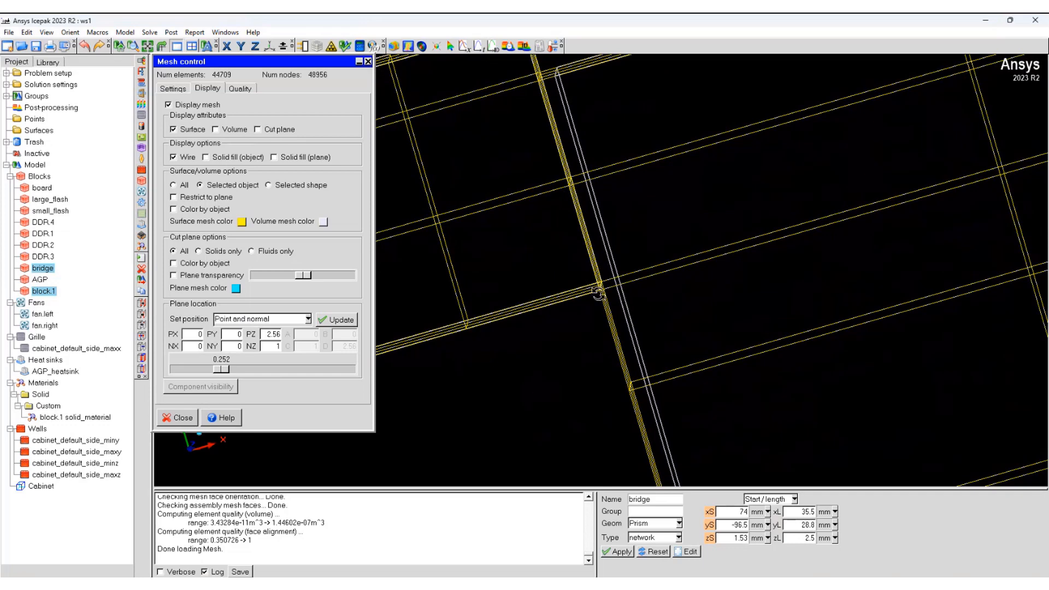
scroll(597, 293, "down", 2)
scroll(597, 292, "down", 2)
scroll(597, 292, "down", 2)
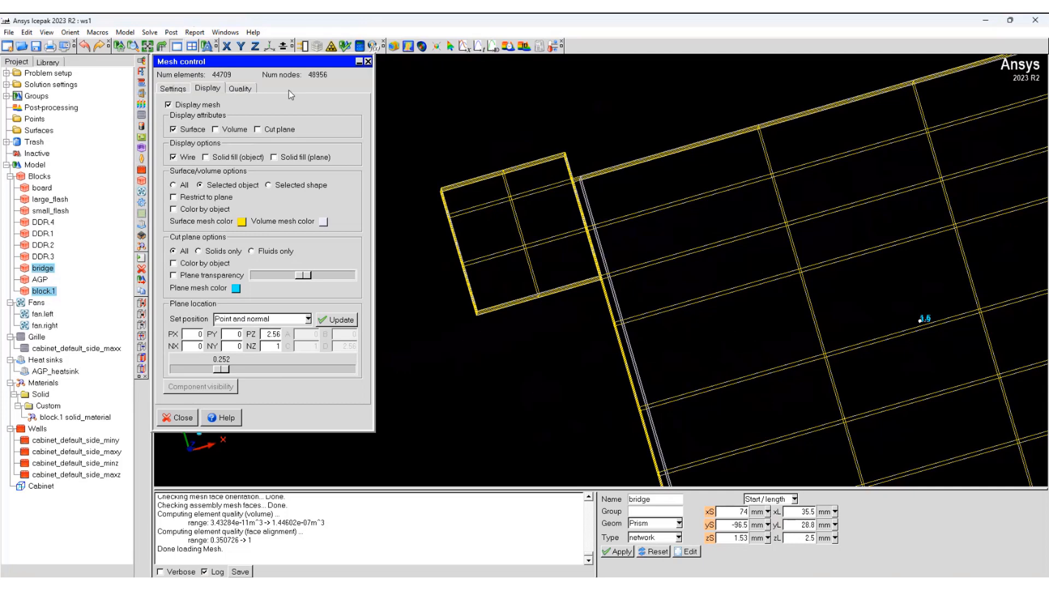
Regenerate the Mesher-HD mesh with the X minimum gap at 0.075 mm.
left_click(172, 89)
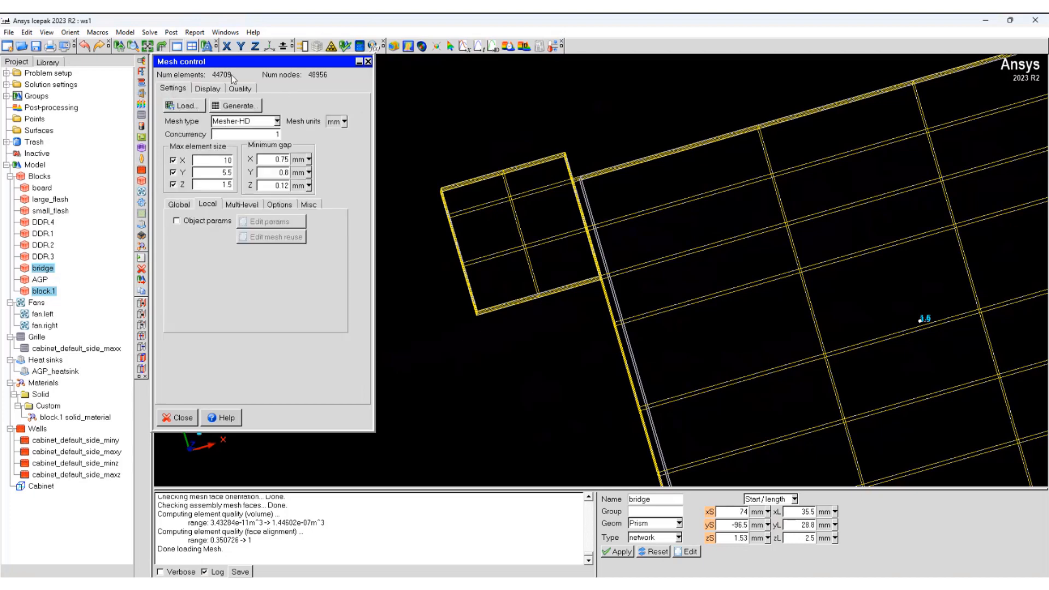
left_click_drag(235, 63, 269, 54)
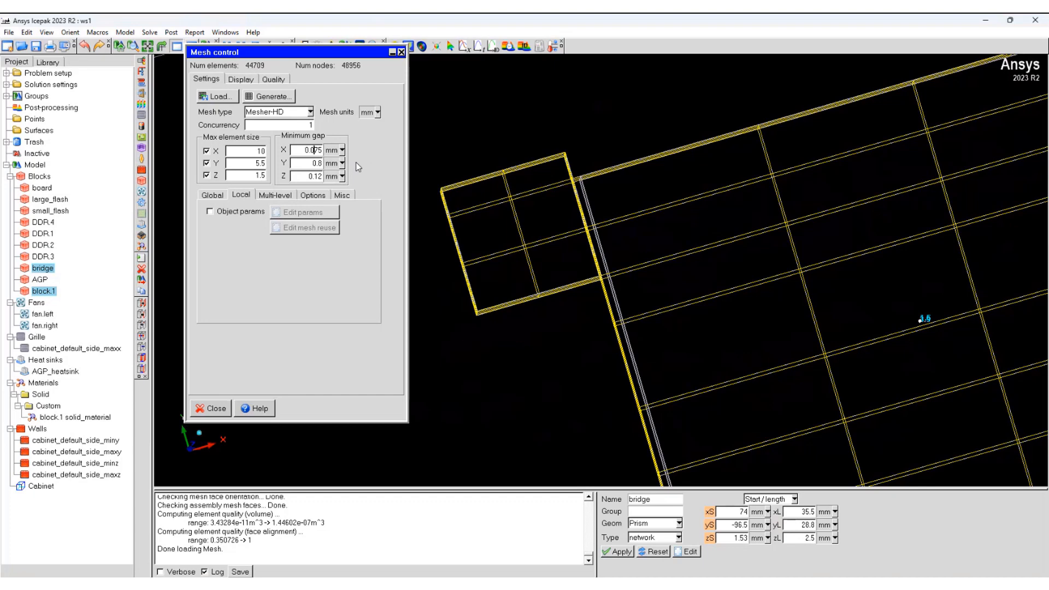
left_click(268, 97)
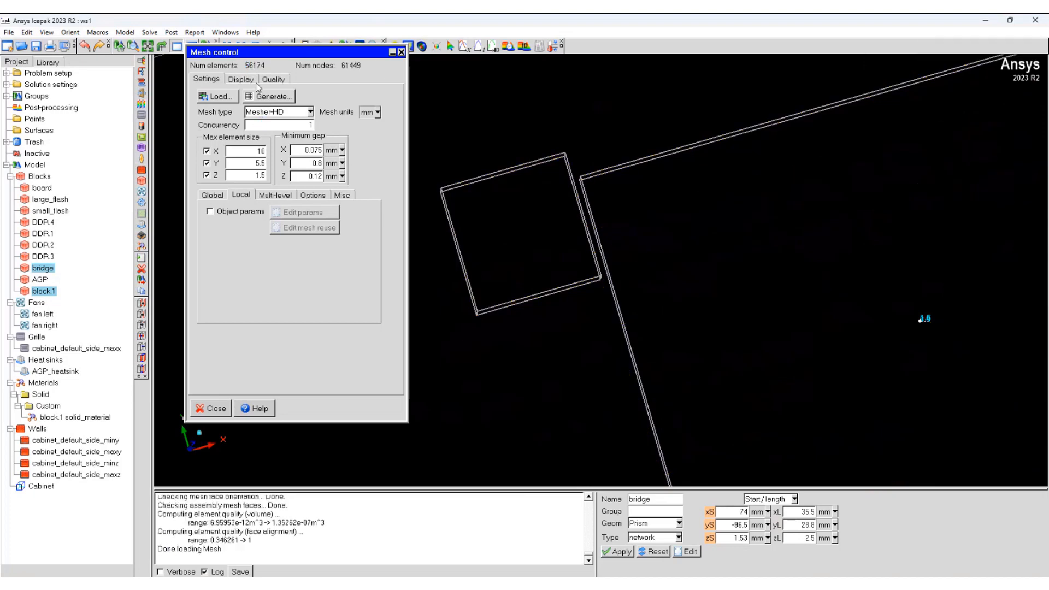
Display the denser surface mesh on the bridge and block.1 and view it in 3D.
left_click(240, 79)
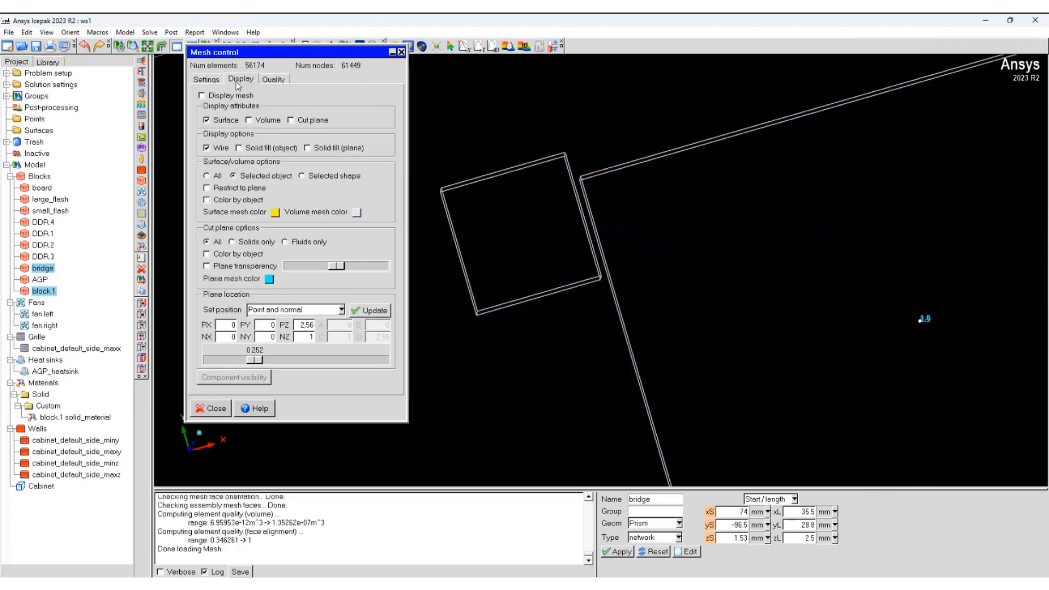
left_click(203, 95)
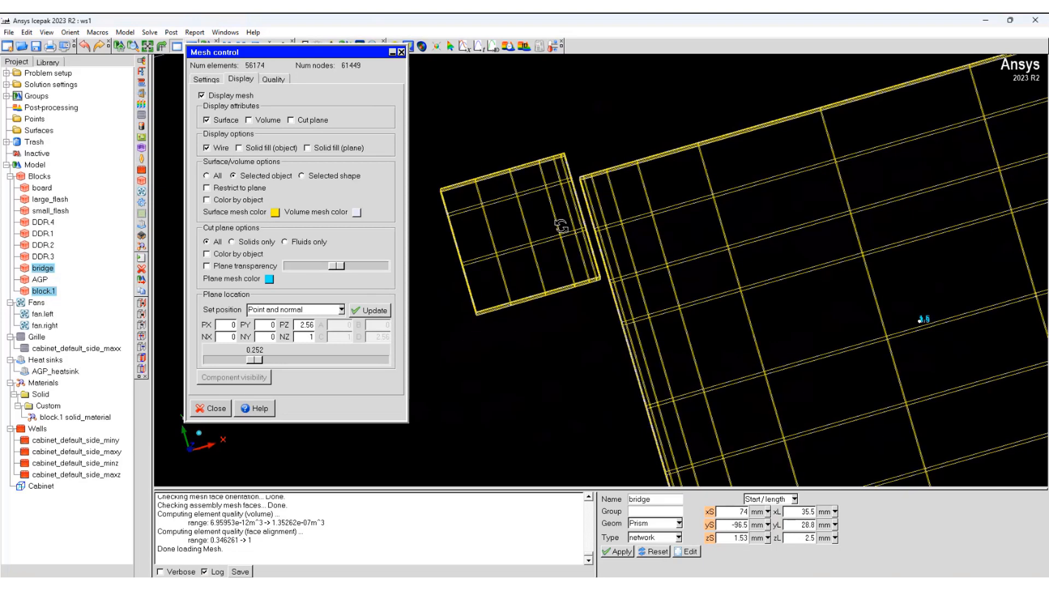
mouse_move(562, 227)
left_mouse_down()
mouse_move(545, 285)
mouse_move(556, 263)
left_mouse_up()
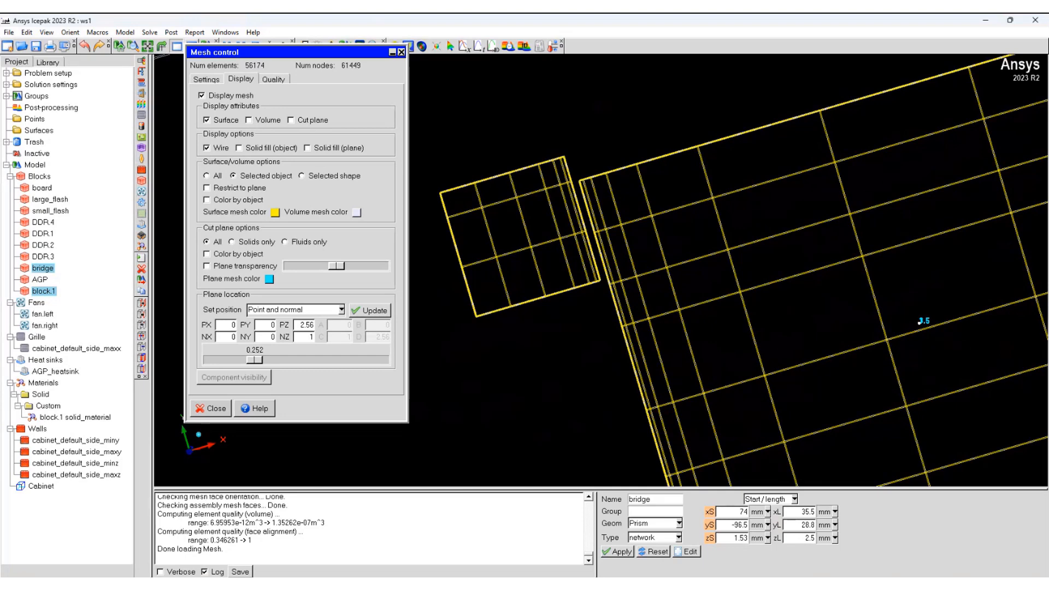
left_click_drag(556, 217, 577, 221)
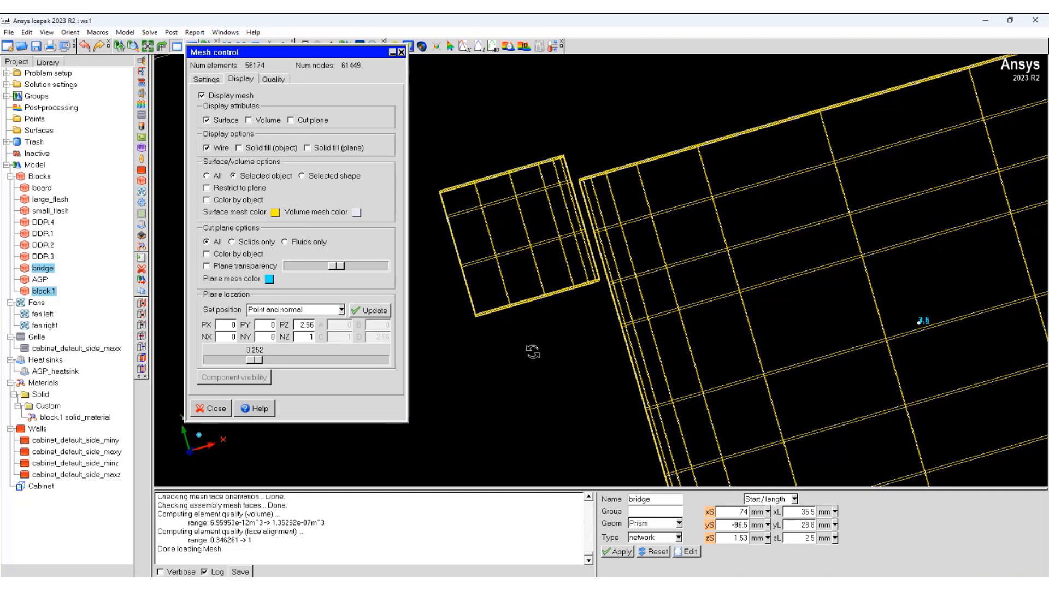
mouse_move(533, 352)
left_mouse_down()
mouse_move(512, 226)
mouse_move(593, 140)
left_mouse_up()
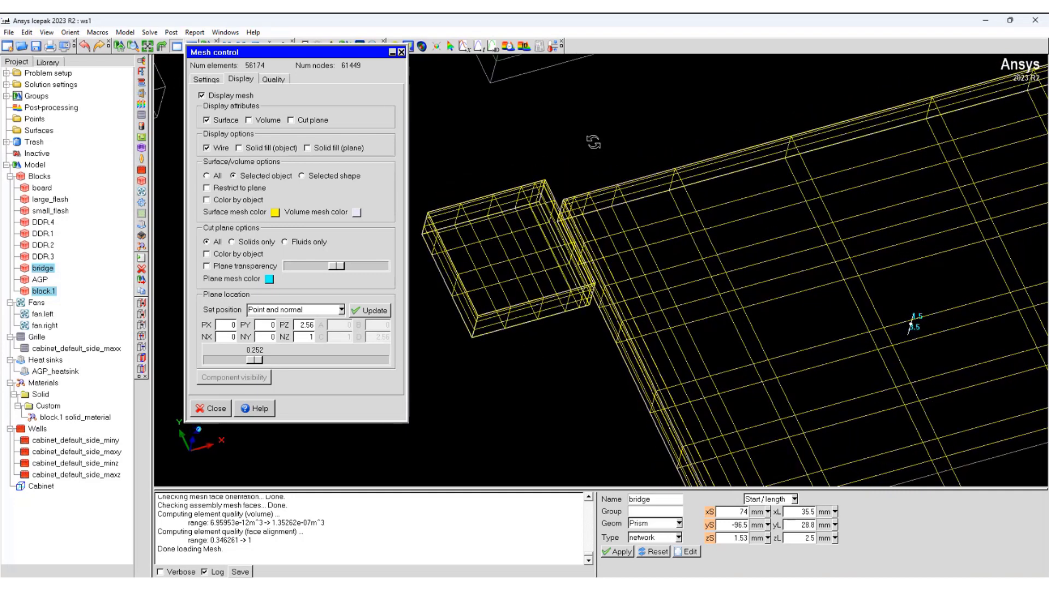
Hide the mesh and bring block.1 up for editing.
left_click(401, 51)
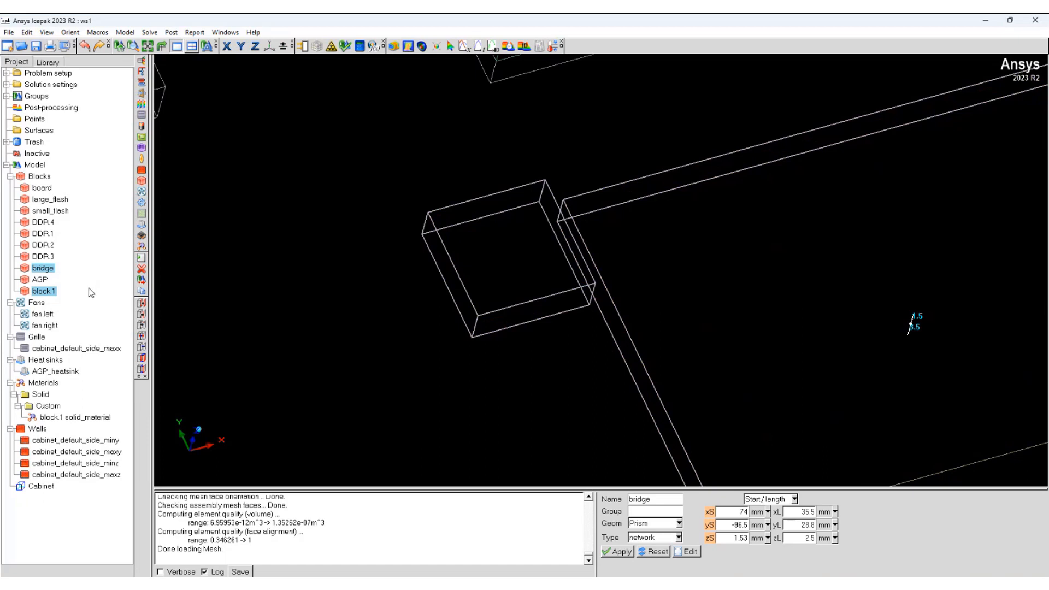
left_click(41, 293)
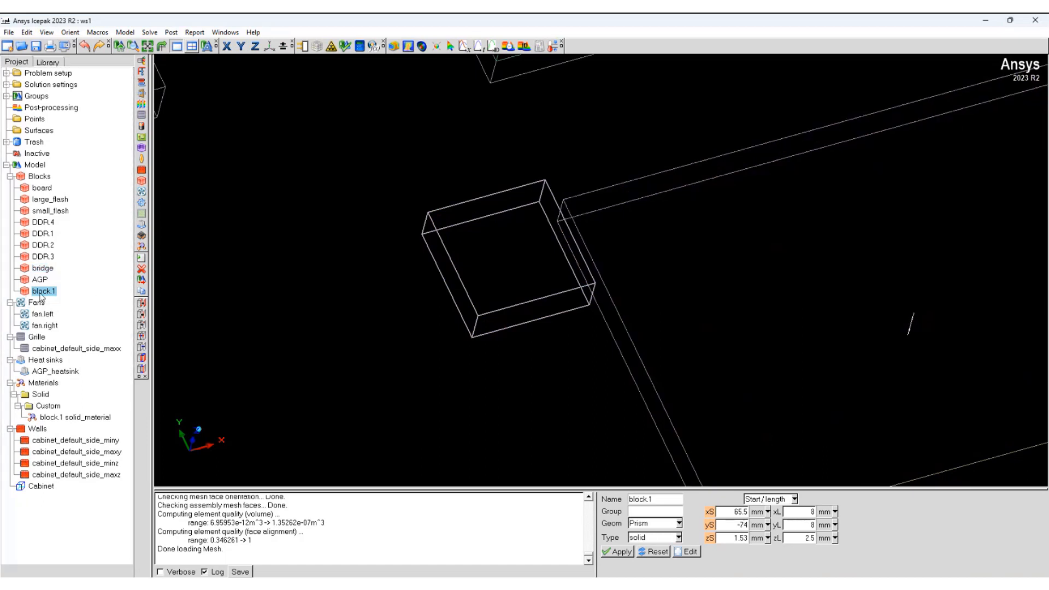
double_click(41, 294)
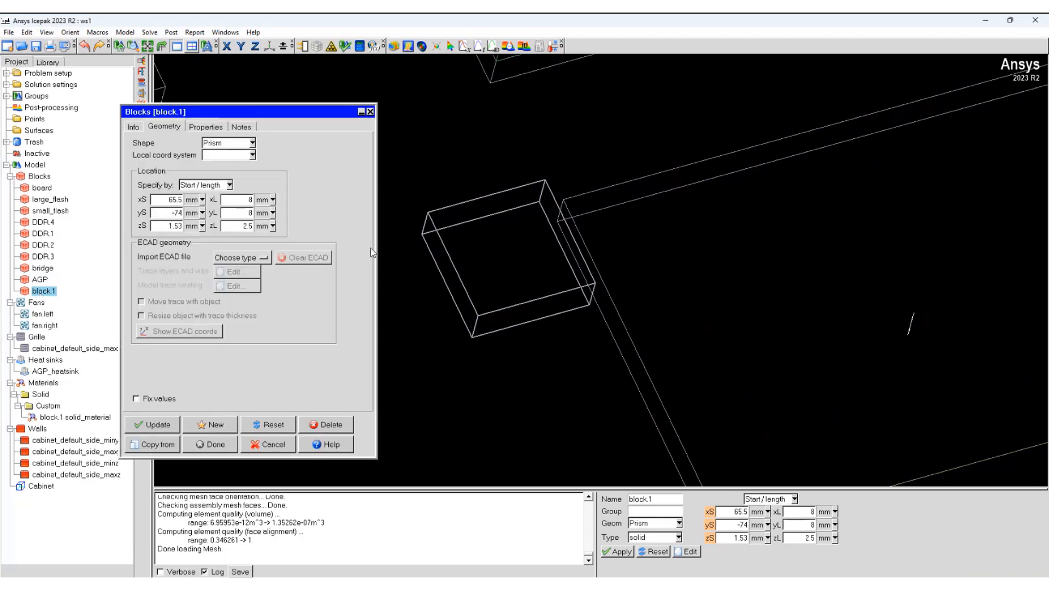
Define block.1 by start/end coordinates, aligning its X end to the bridge edge at 74 mm.
left_click(230, 185)
left_click(208, 195)
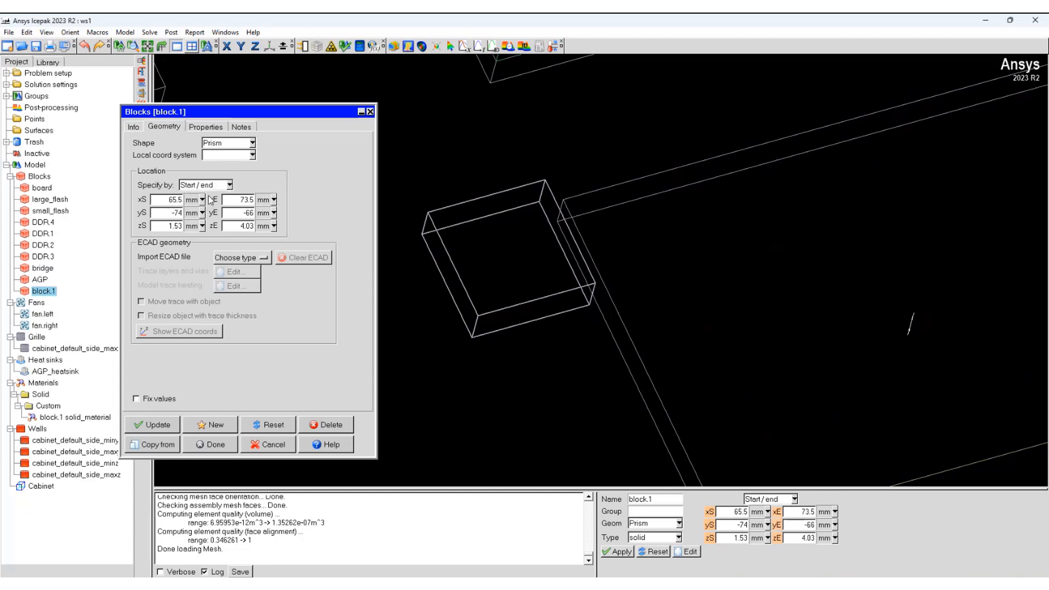
left_click(708, 514)
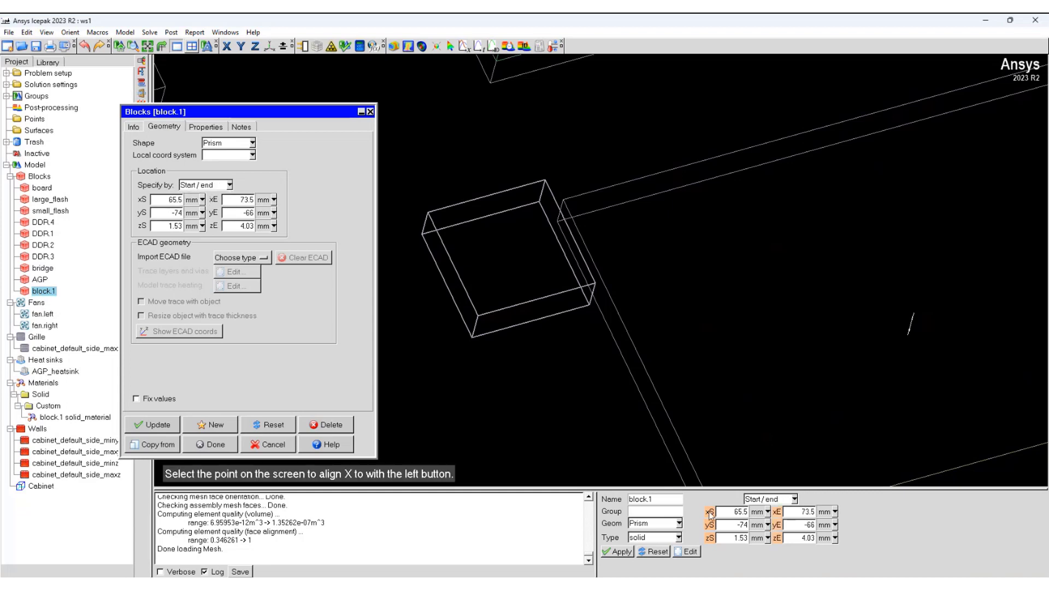
left_click(674, 426)
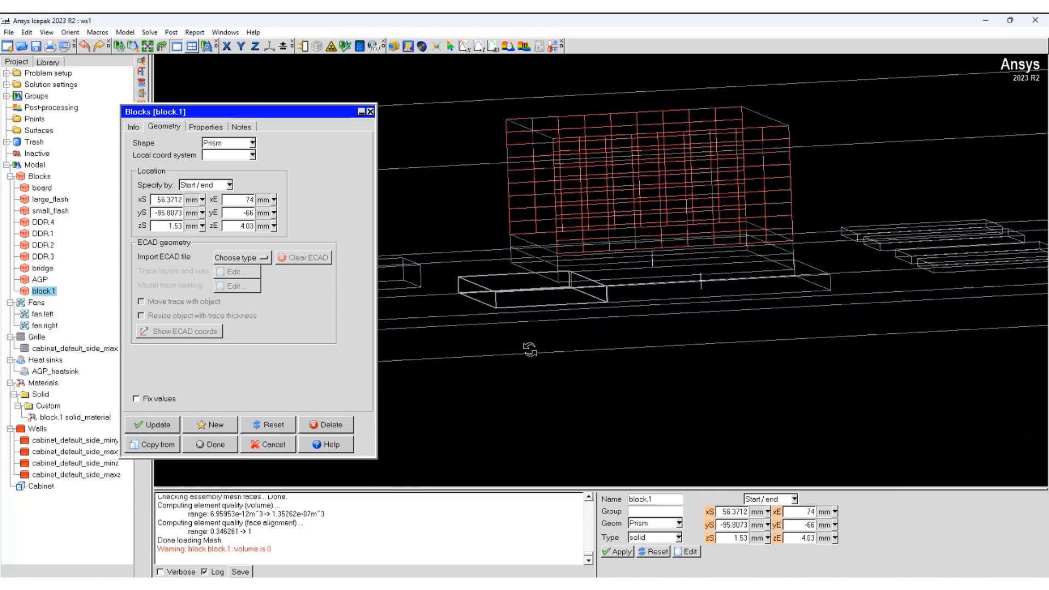
mouse_move(621, 434)
left_mouse_down()
mouse_move(462, 460)
mouse_move(679, 459)
left_mouse_up()
Deactivate block.1 and bring up the list of productivity macros.
right_click(47, 294)
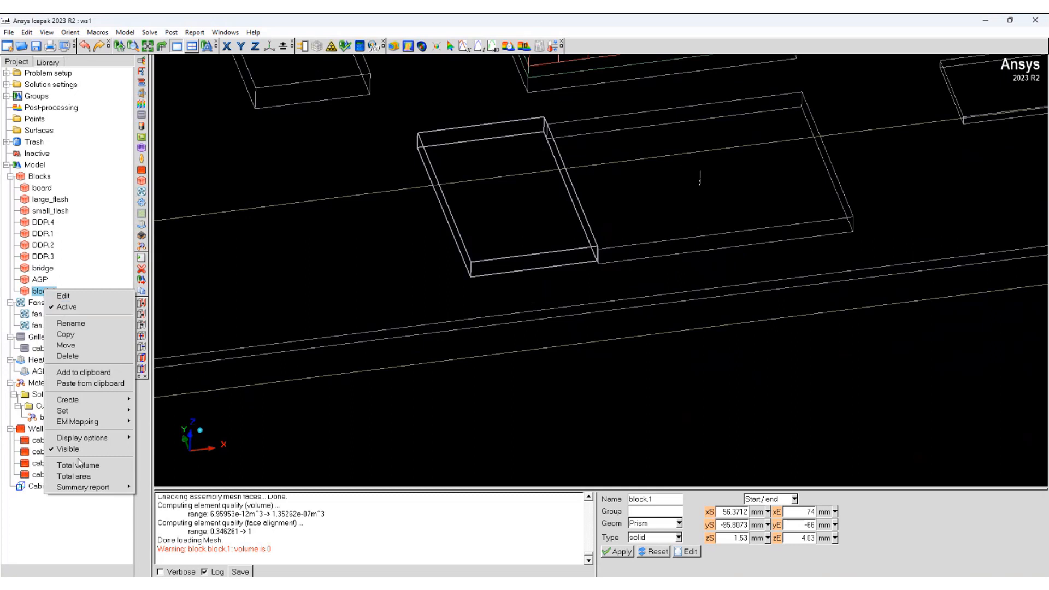
left_click(73, 308)
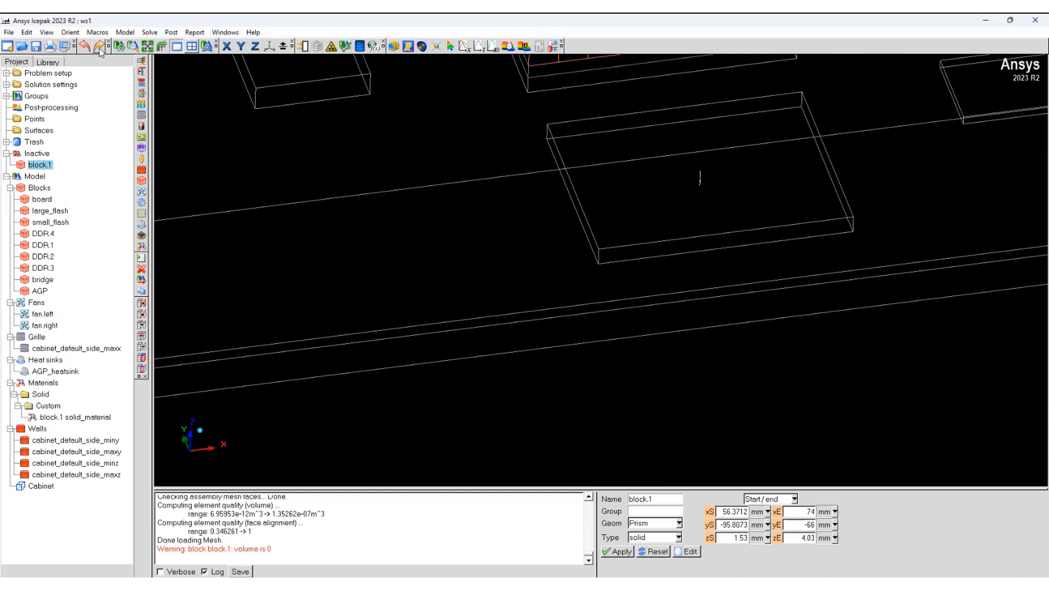
left_click(98, 33)
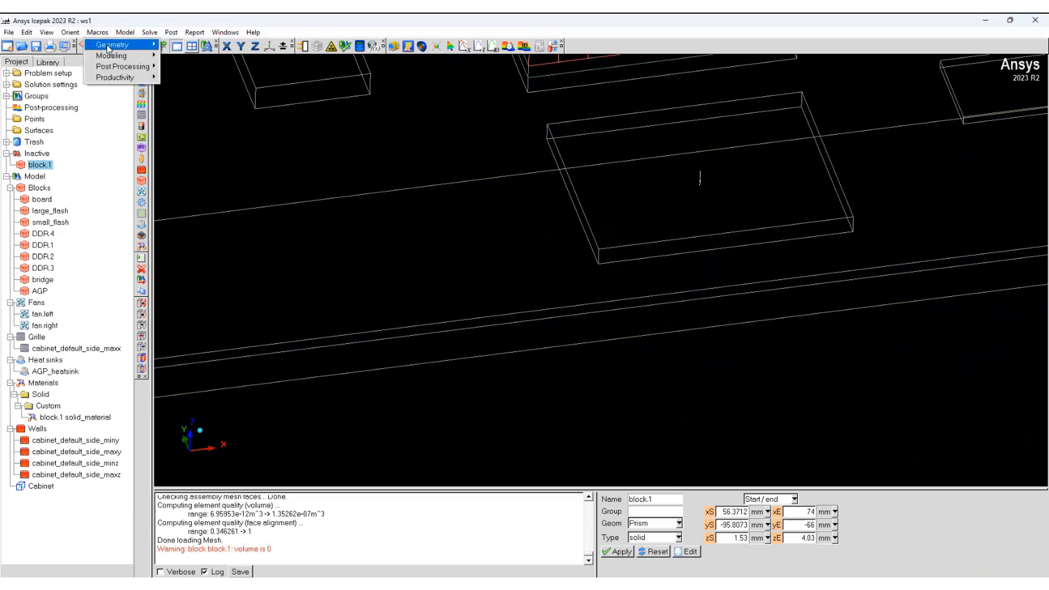
mouse_move(117, 77)
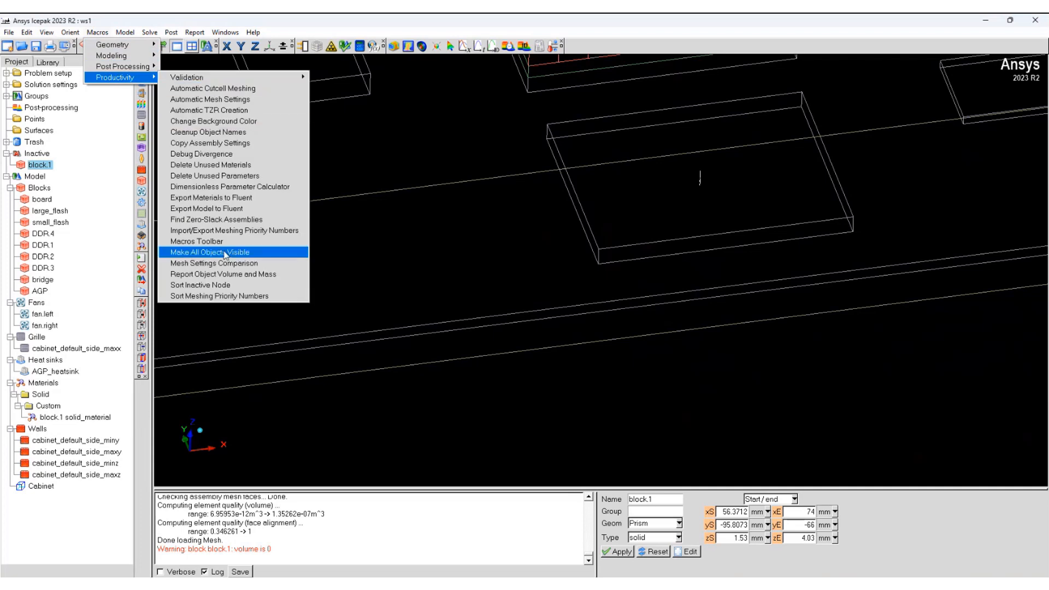
Run Automatic Mesh Settings at Medium resolution and remesh, producing 170,215 elements and 181,929 nodes.
left_click(239, 99)
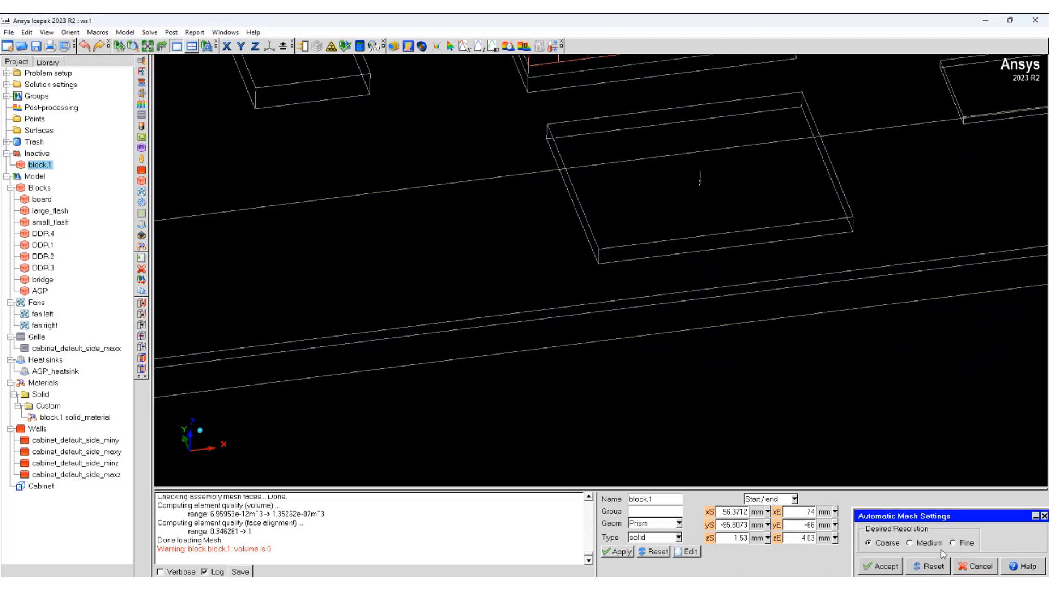
left_click(909, 544)
left_click(881, 567)
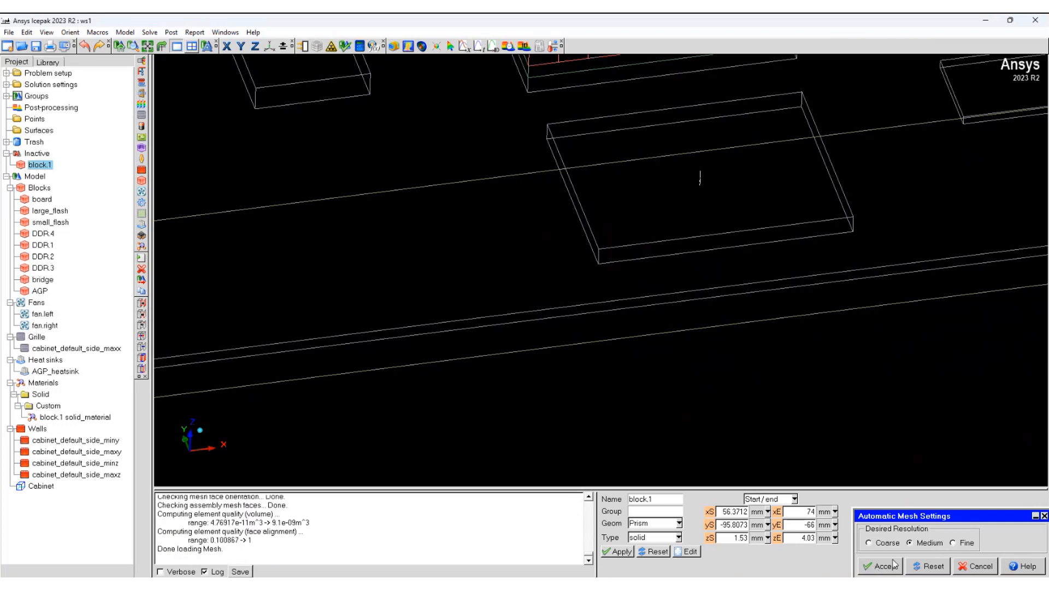
left_click(318, 47)
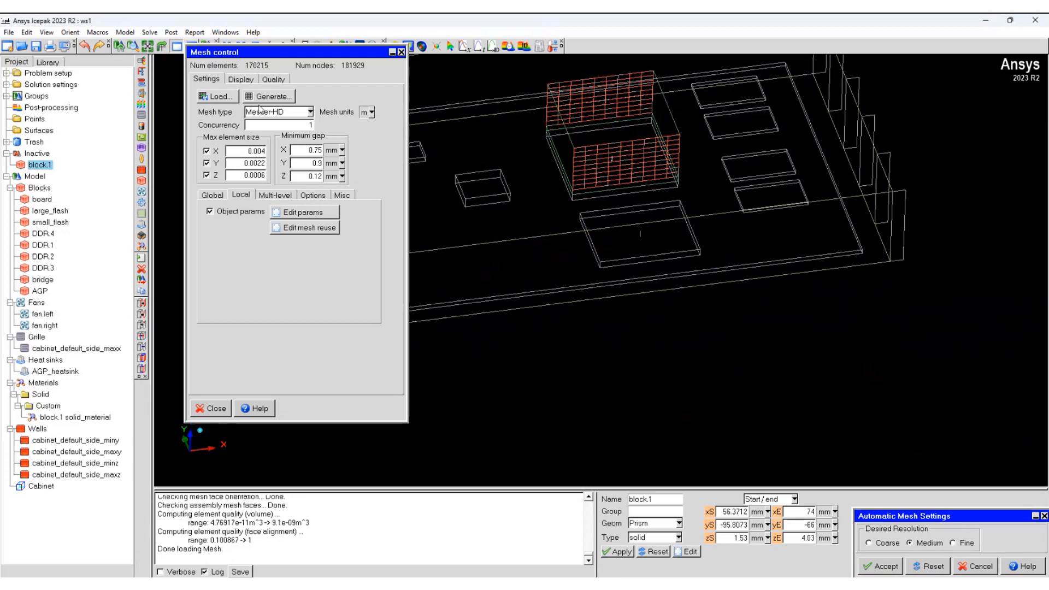
Display the surface mesh on all cabinet objects and inspect it zoomed out and edge-on.
left_click(241, 78)
left_click(203, 96)
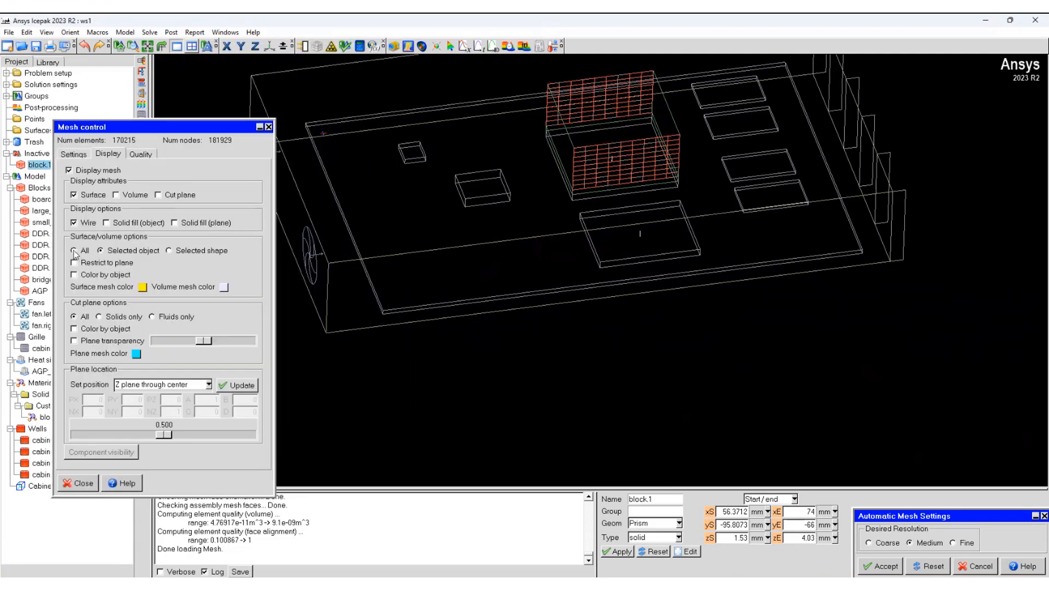
left_click(74, 249)
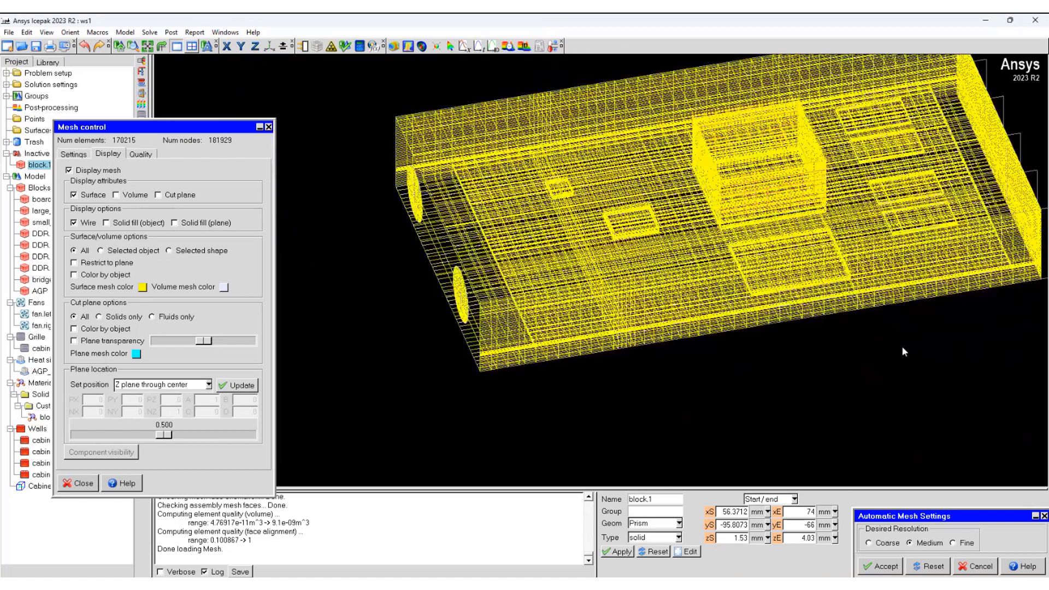
middle_click_drag(384, 258, 486, 229)
mouse_move(485, 230)
left_mouse_down()
mouse_move(588, 169)
mouse_move(425, 228)
mouse_move(639, 244)
left_mouse_up()
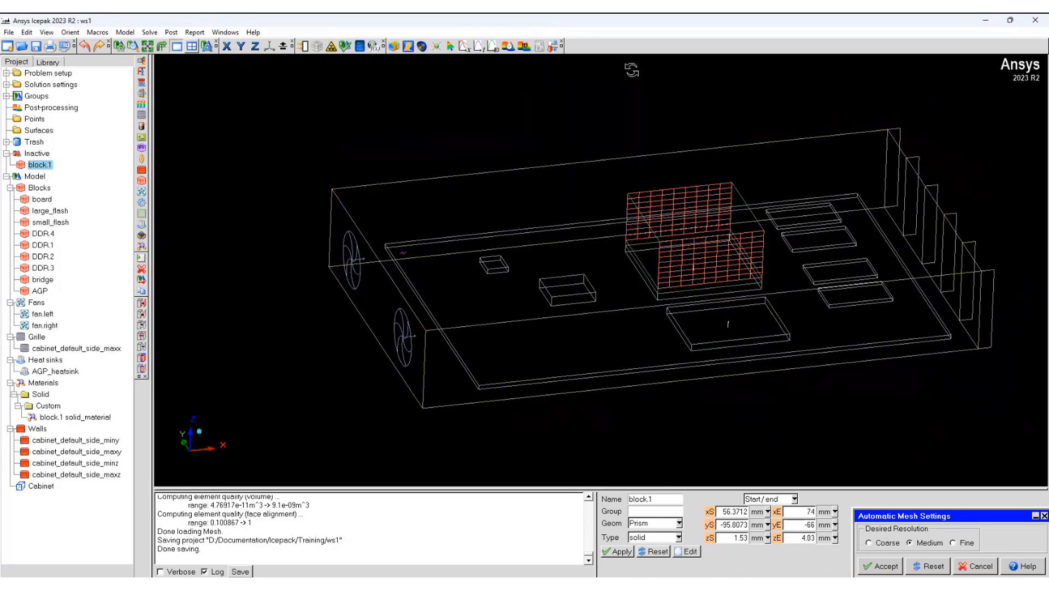